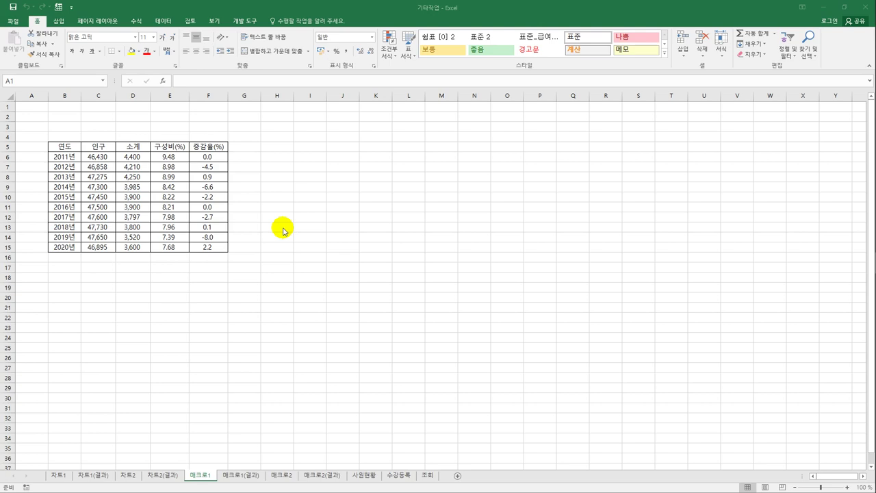
- Make sure the 개발 도구 tab is enabled in Excel's ribbon customization options and accept the settings
click(241, 21)
click(241, 22)
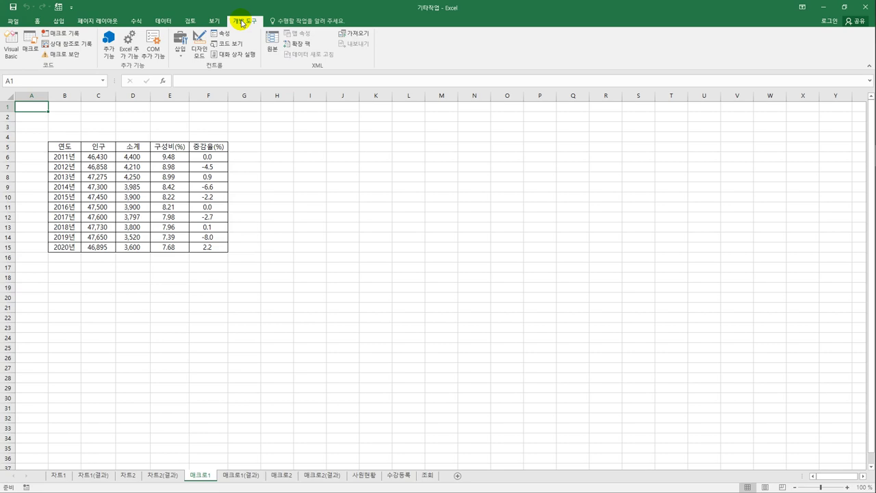
click(13, 22)
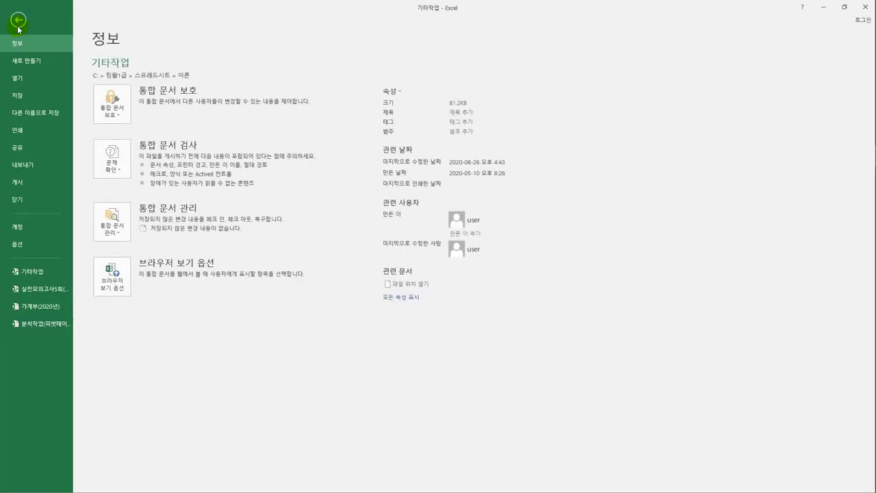
click(29, 250)
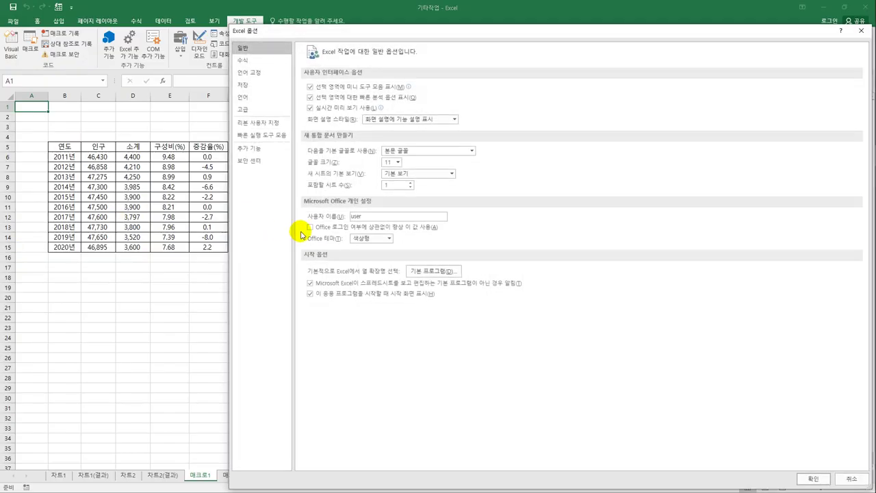
drag(272, 34, 258, 26)
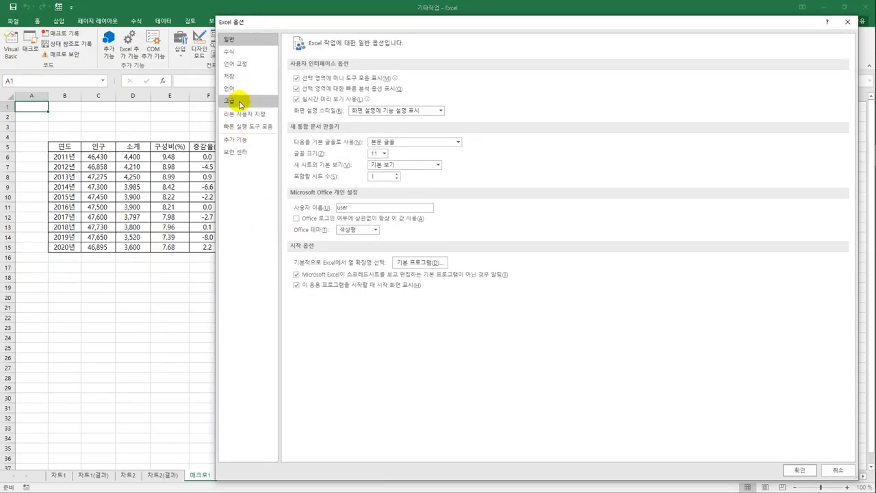
click(241, 118)
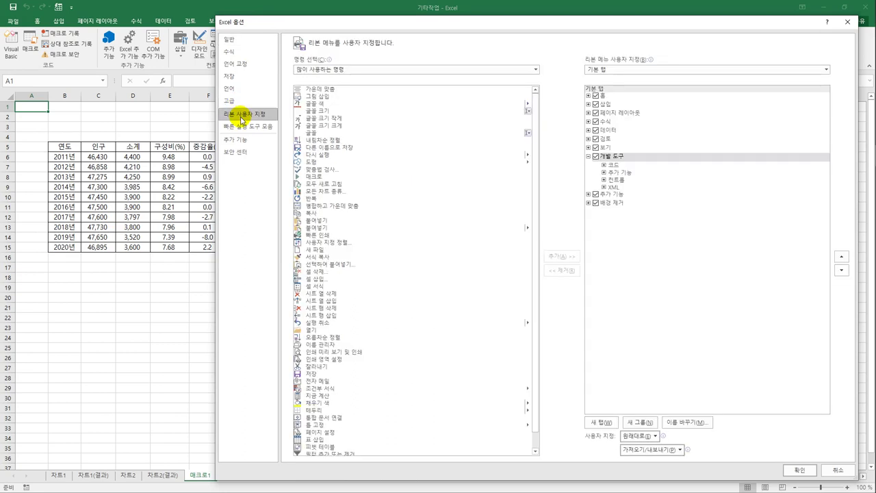
click(596, 158)
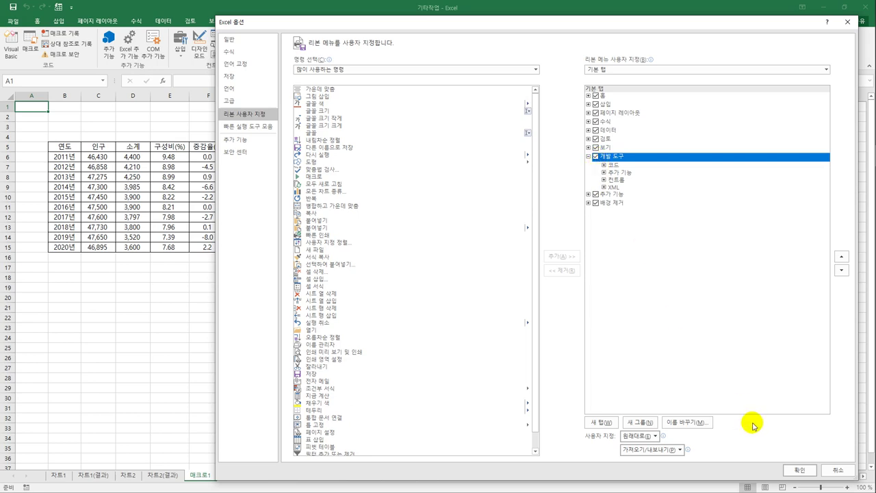
click(791, 469)
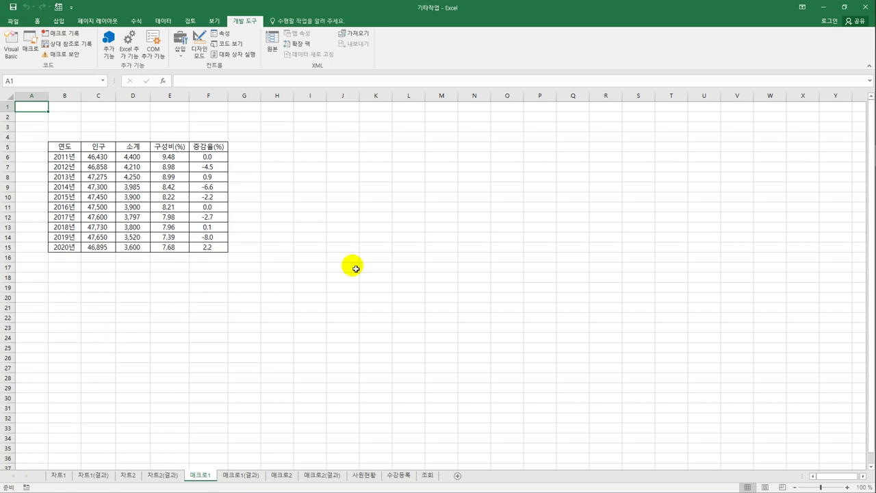
click(351, 200)
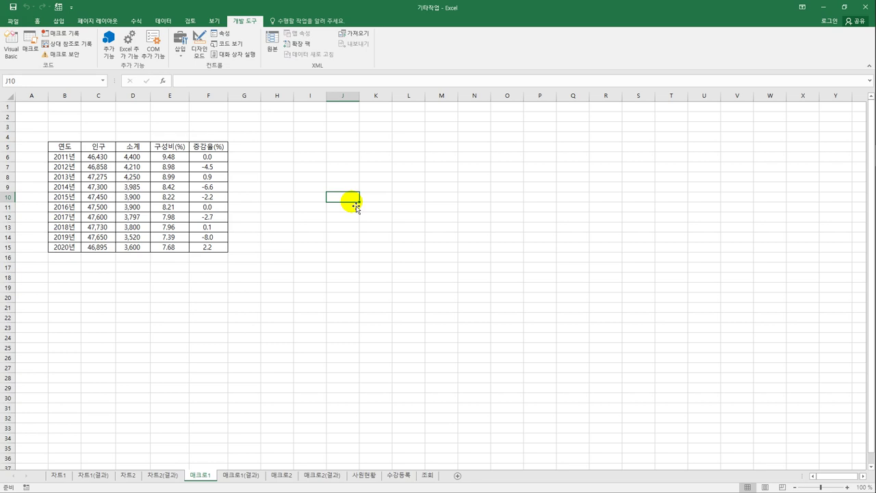
drag(217, 157, 223, 251)
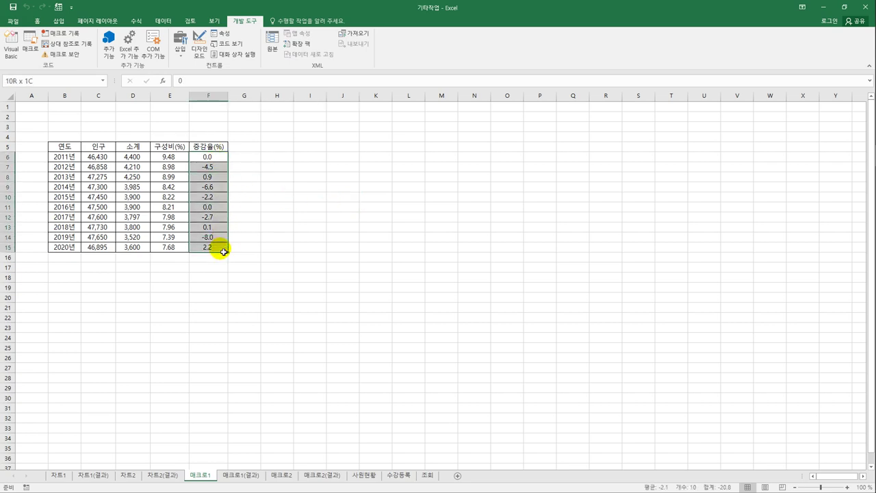
- With an empty cell outside the table selected, start recording a macro named 서식적용 stored in the current workbook
click(335, 180)
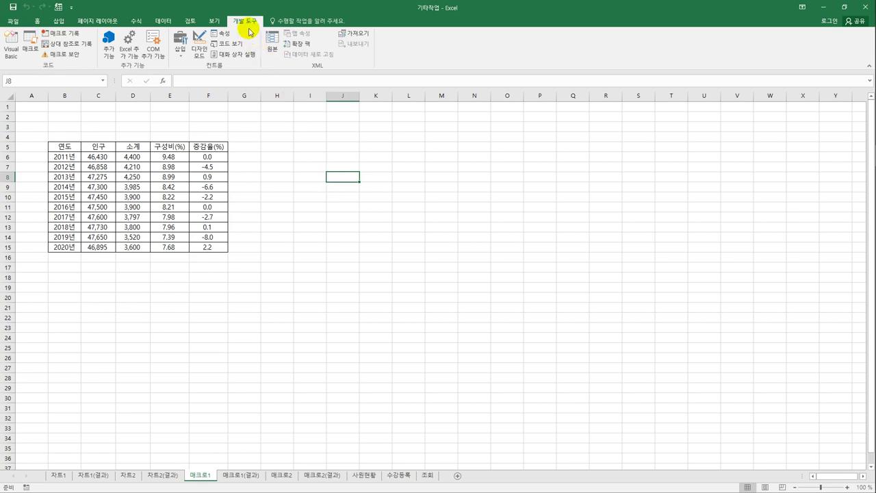
click(68, 35)
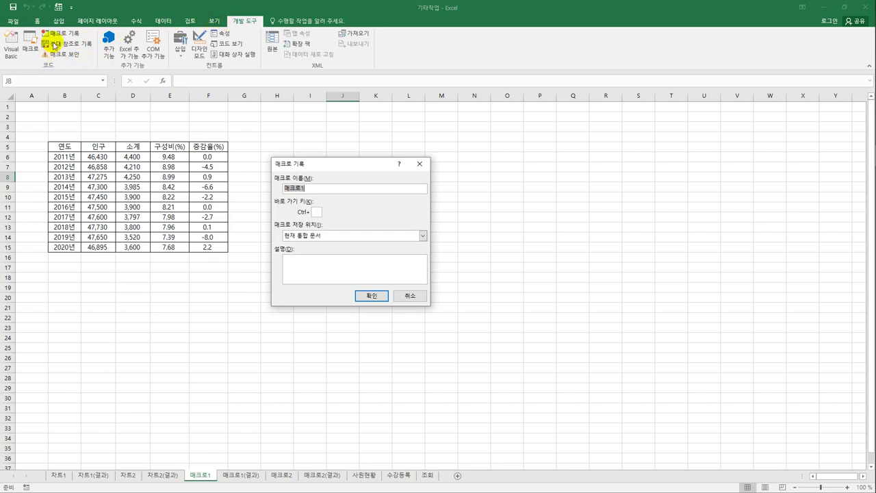
drag(339, 167, 430, 145)
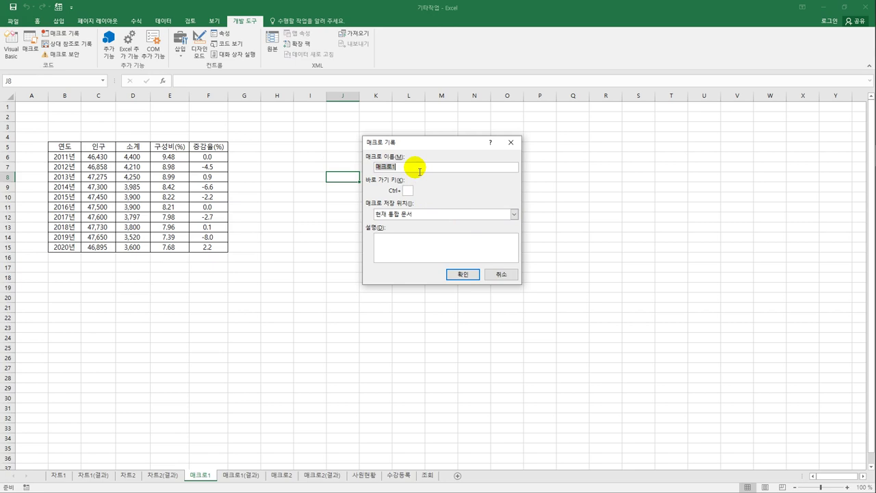
key(BackSpace)
text(서식적으)
click(460, 275)
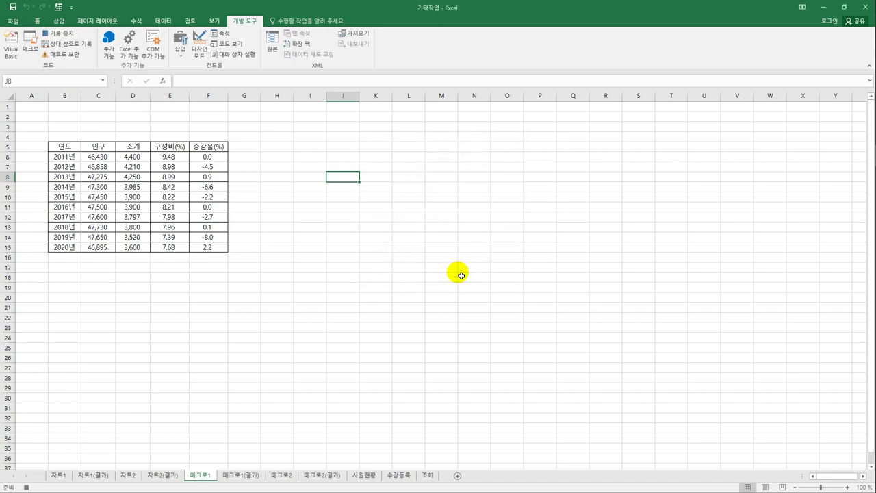
- For the 증감율(%) values in F6:F15, begin a custom number format with the placeholder sections 양수;음수;0
click(53, 43)
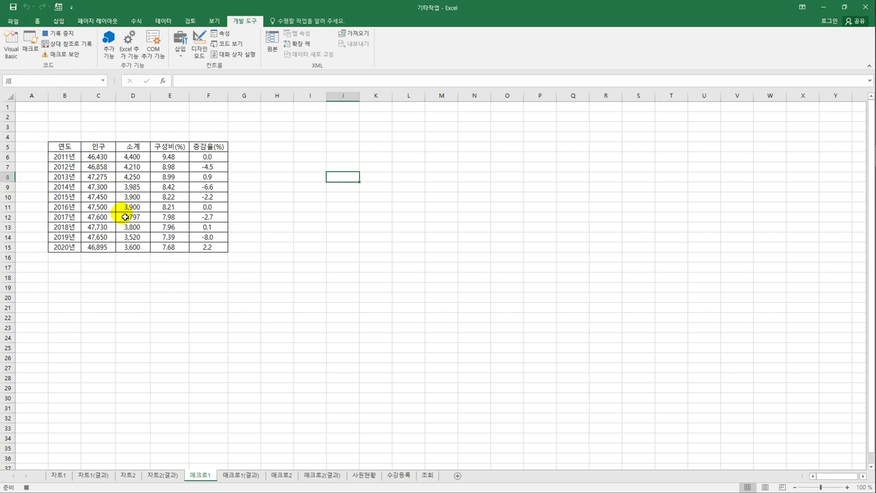
click(206, 158)
drag(207, 158, 217, 250)
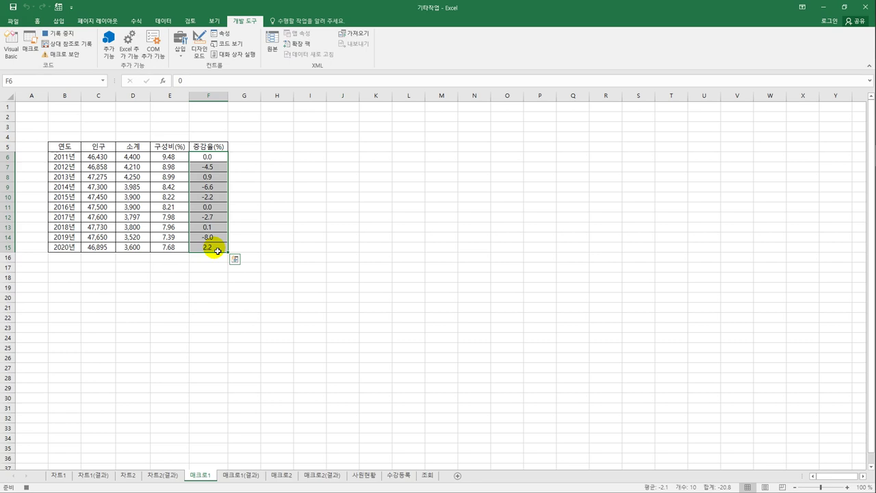
right_click(224, 157)
click(285, 310)
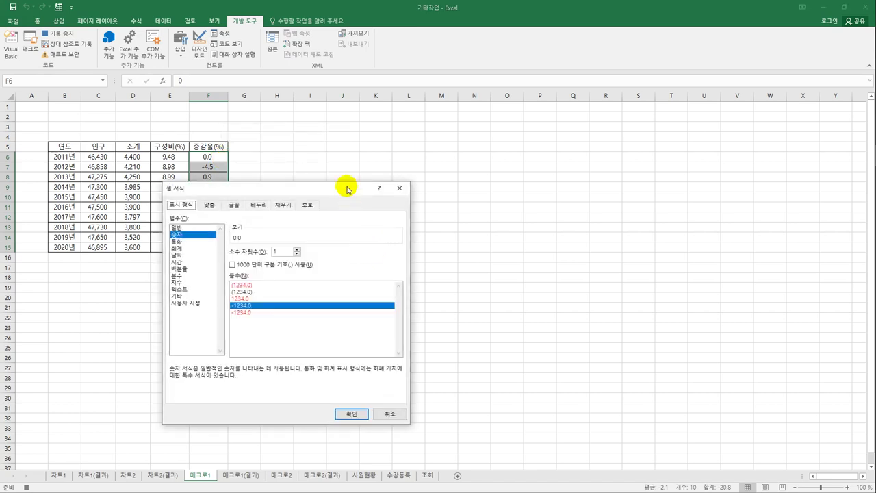
drag(346, 186, 529, 133)
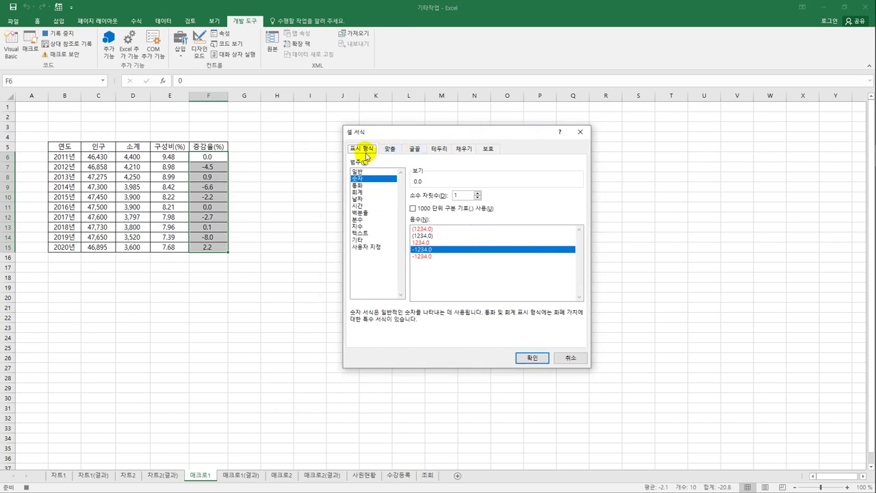
click(367, 247)
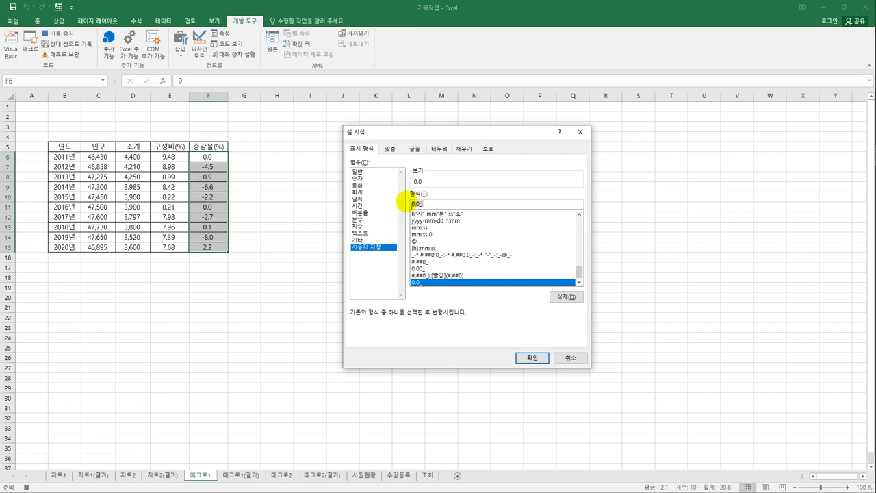
click(412, 203)
text(양수)
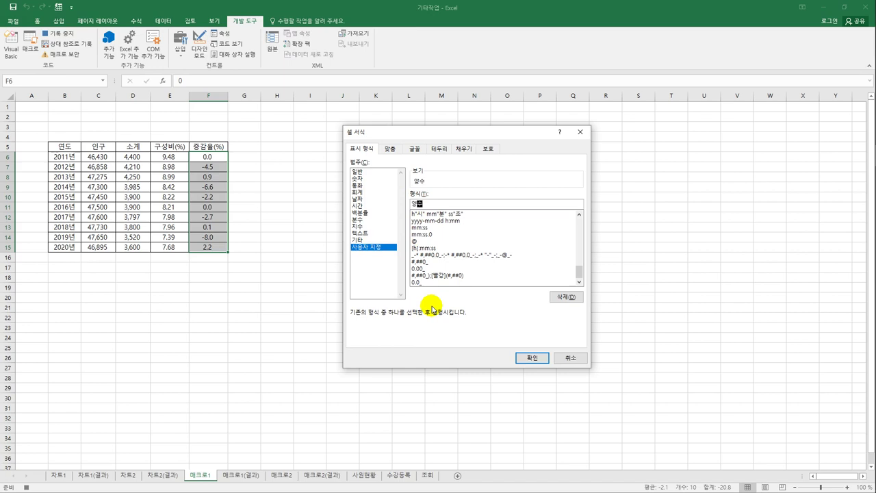
text(;음수;0)
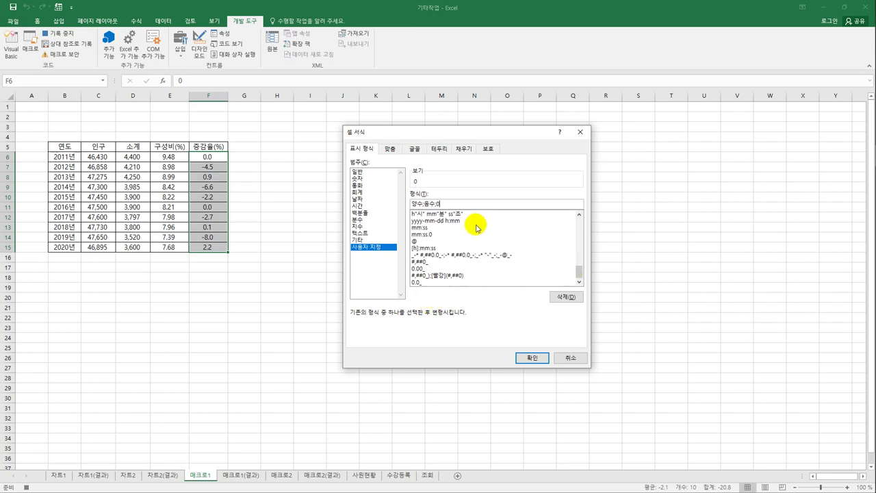
- Replace the positive-number placeholder in the custom format with [파랑]0.0
click(411, 204)
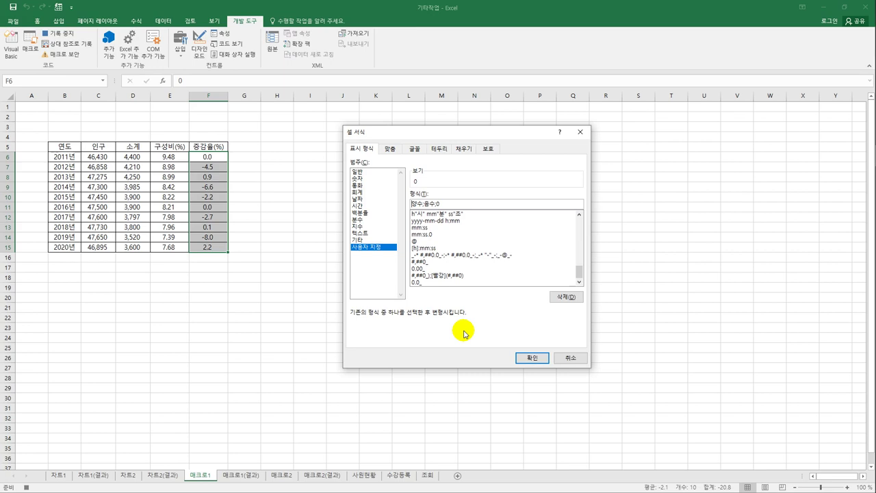
text([파랑])
text(0.0)
key(Delete)
key(Delete)
key(Hangul)
text(양수)
key(BackSpace)
key(BackSpace)
key(BackSpace)
key(shift+Left)
key(shift+Left)
key(shift+Left)
key(shift+Left)
key(shift+Left)
key(shift+Left)
key(shift+Left)
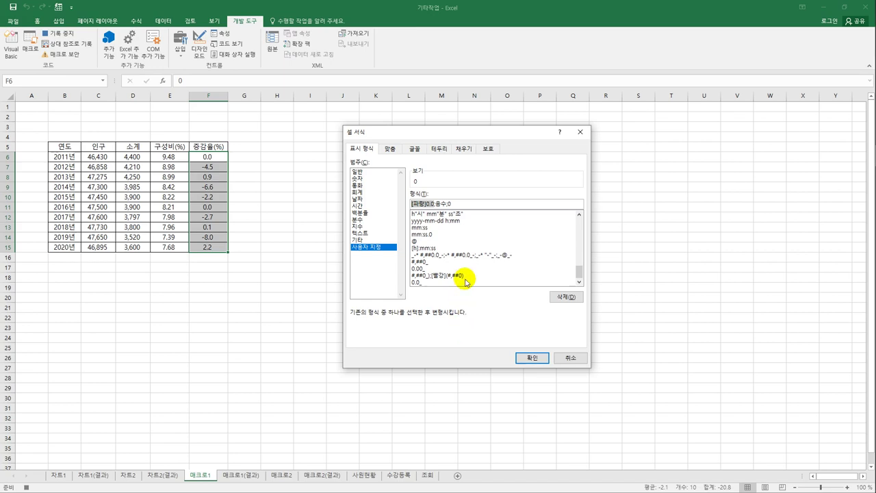
- Replace the negative-number placeholder in the custom format with [빨강]0.0
click(441, 205)
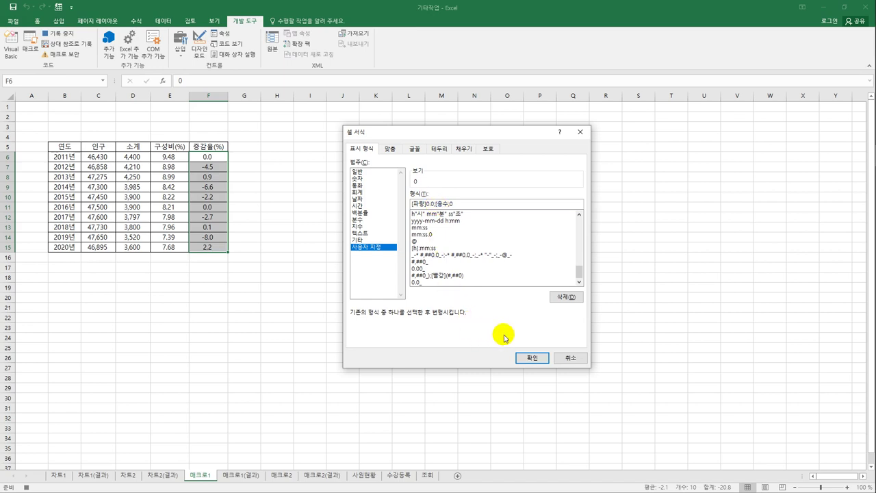
text(빨강])
text(0.0)
key(Delete)
key(Delete)
key(shift+Left)
key(shift+Left)
key(shift+Left)
key(shift+Left)
- Replace the zero section of the custom format with the quoted symbol "★"
key(End)
key(BackSpace)
text(;)
key(BackSpace)
text(;")
text(ㅂ)
key(Hangul_Hanja)
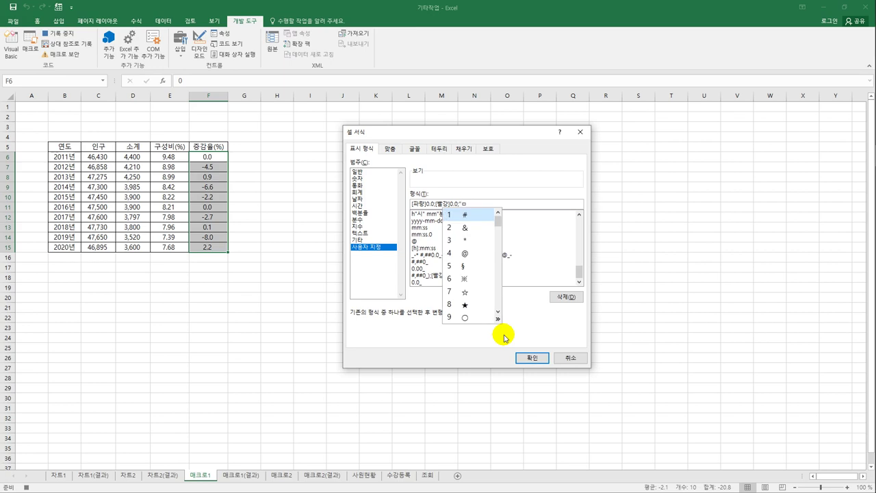
click(466, 306)
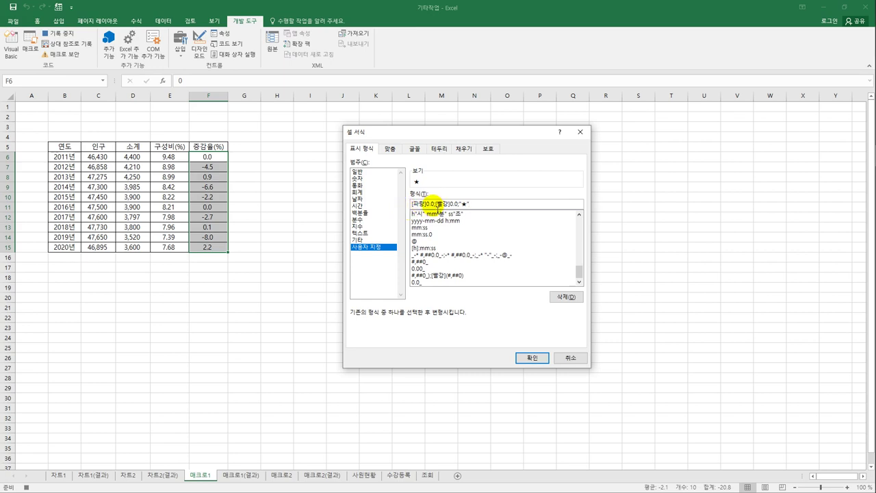
- Review the three sections of the custom format and apply [파랑]0.0;[빨강]0.0;"★" to F6:F15
drag(435, 204, 413, 204)
click(438, 205)
drag(438, 205, 461, 205)
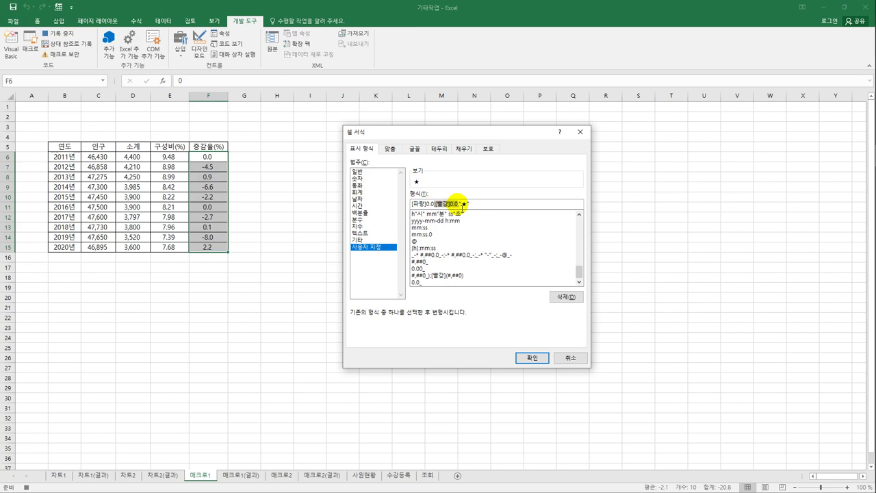
click(467, 205)
double_click(471, 205)
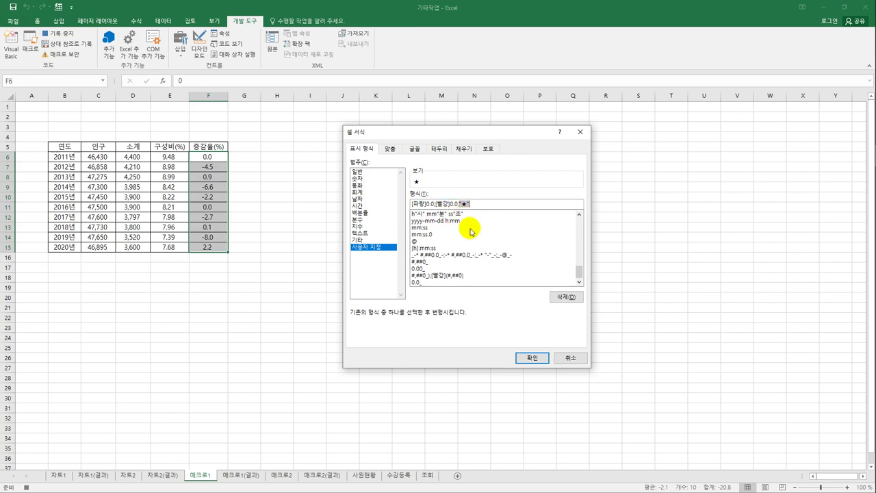
click(477, 205)
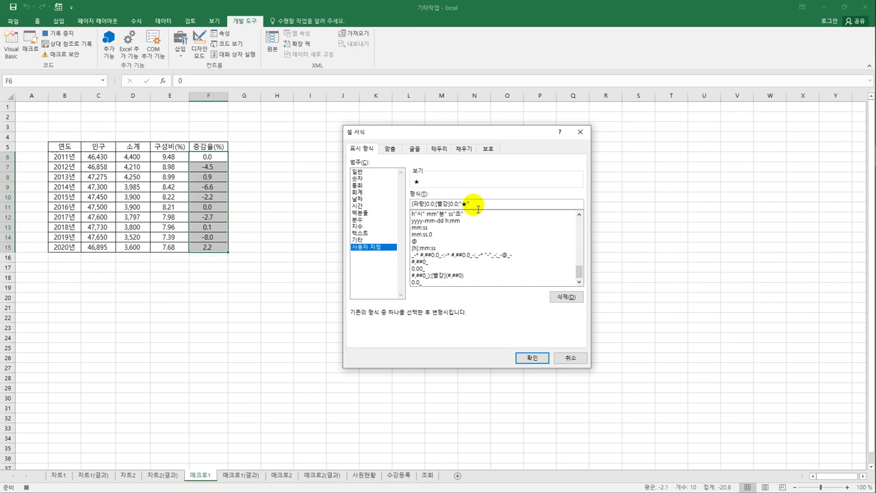
click(520, 358)
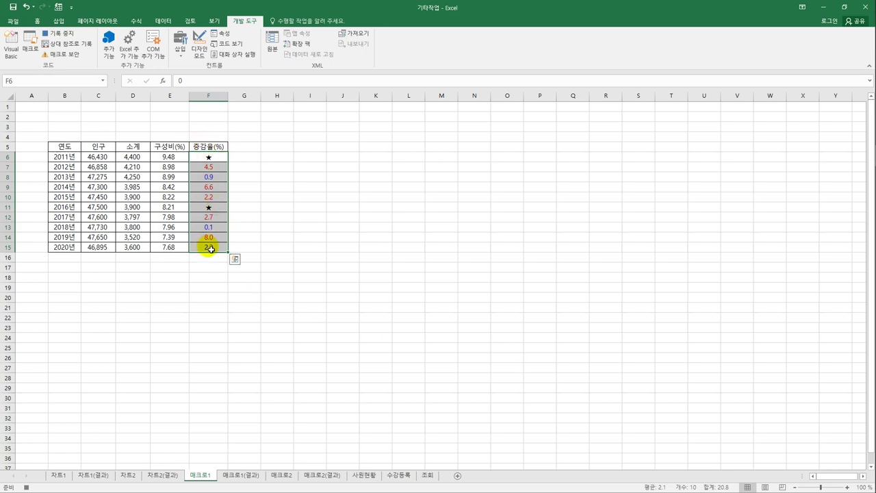
- Deselect the formatted range, stop the macro recording, and select an empty cell below the table
click(210, 249)
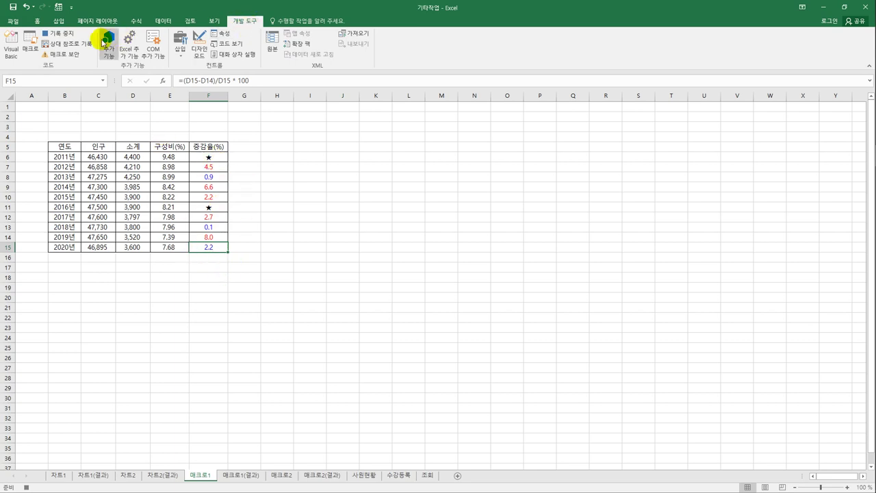
click(60, 34)
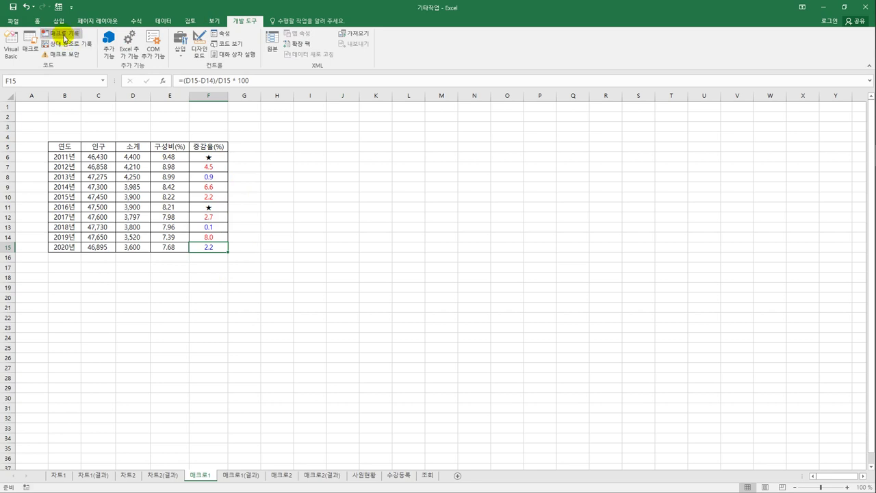
key(Return)
click(254, 279)
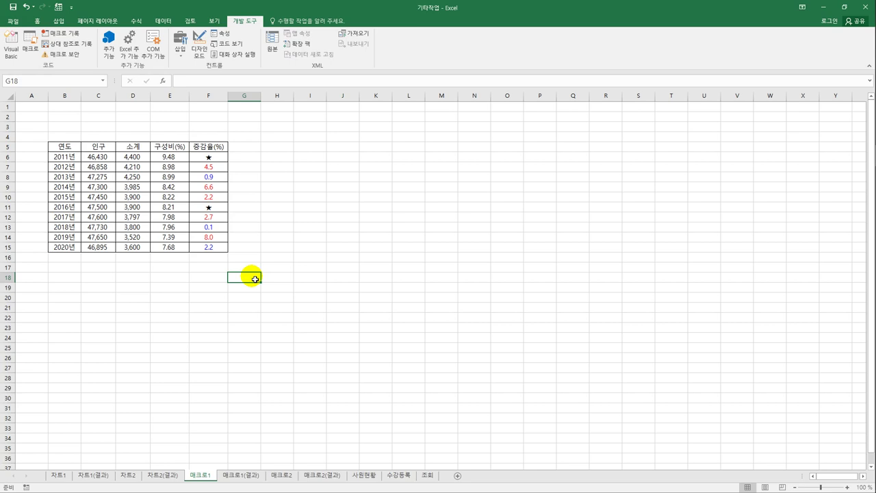
- Draw a form-control button over B2:C3 on the 매크로1 sheet and assign the 서식적용 macro to it
click(180, 53)
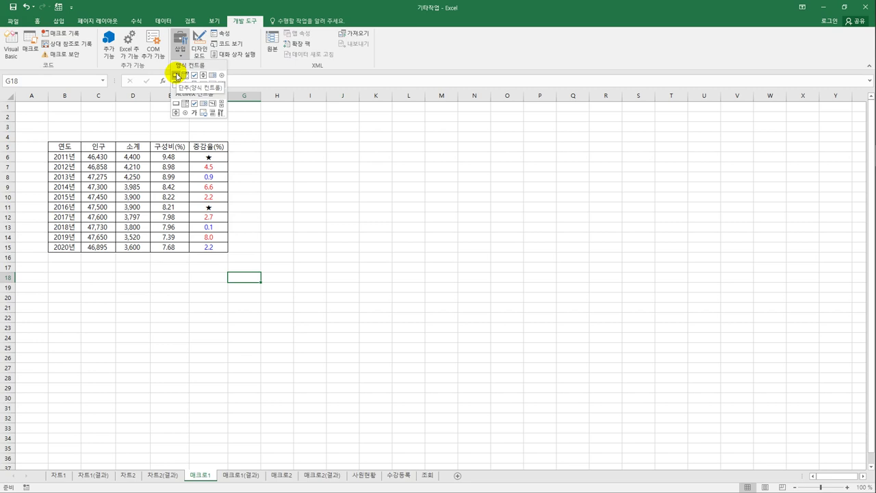
click(177, 75)
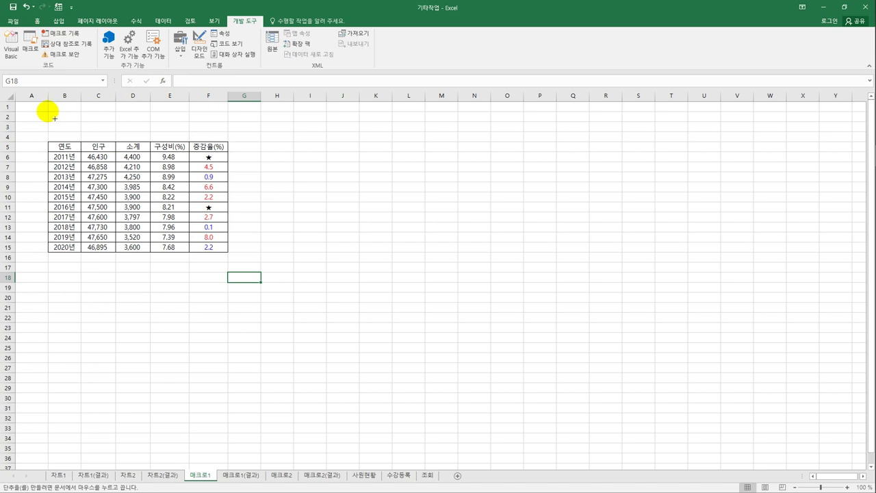
drag(54, 118, 110, 138)
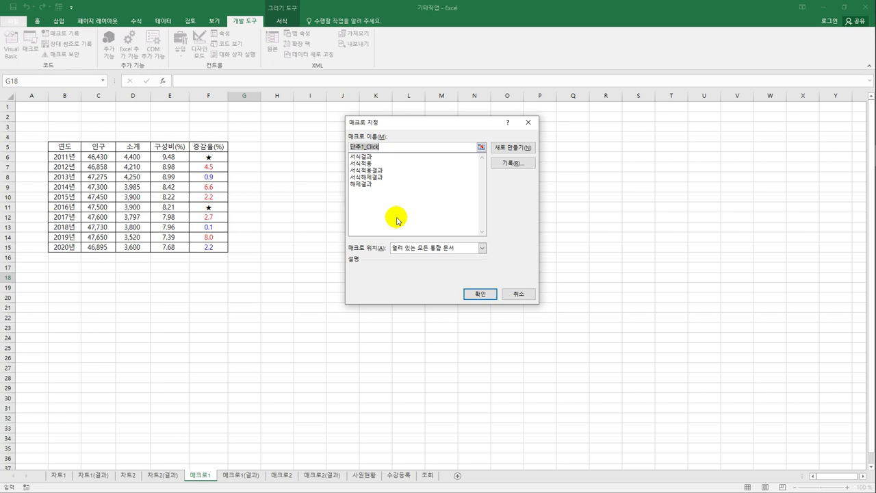
click(379, 164)
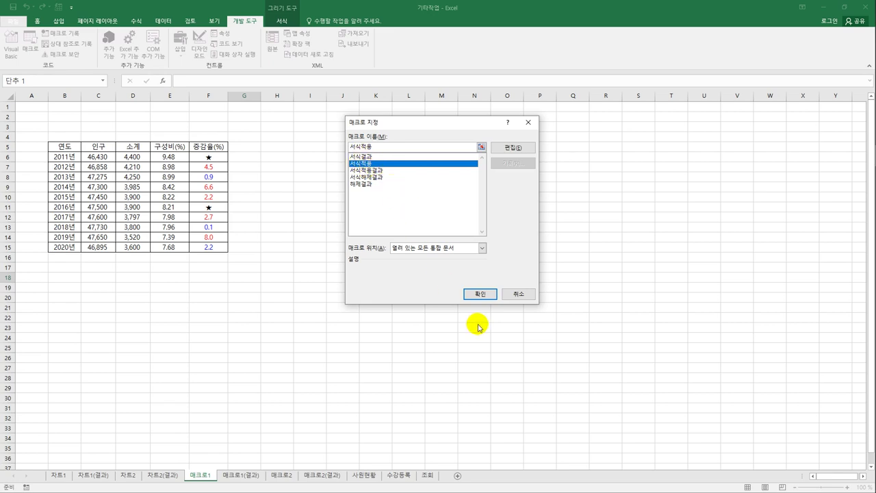
click(479, 294)
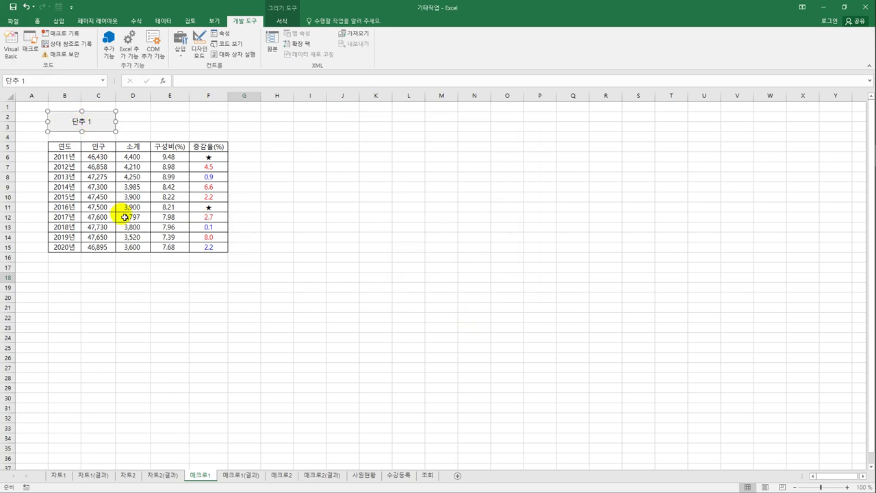
- Label the button over B2:C3 서식적용, reopen its text for editing, and deselect the button
text(서식적용)
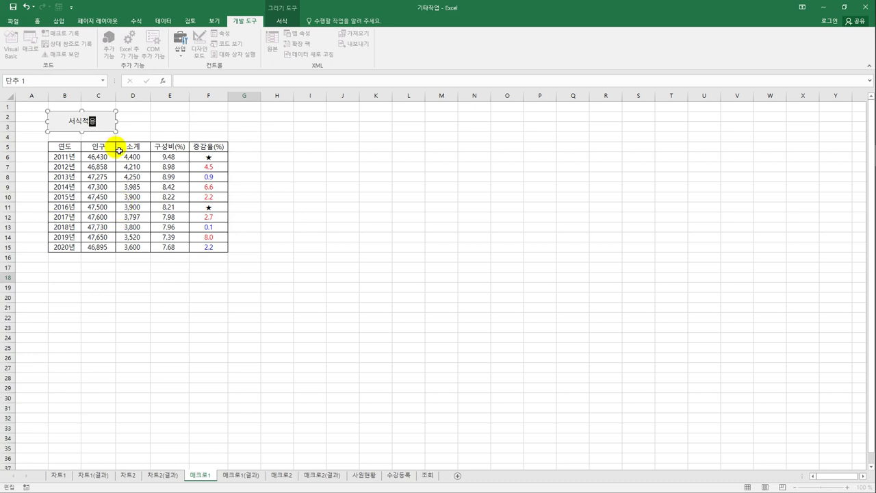
click(136, 127)
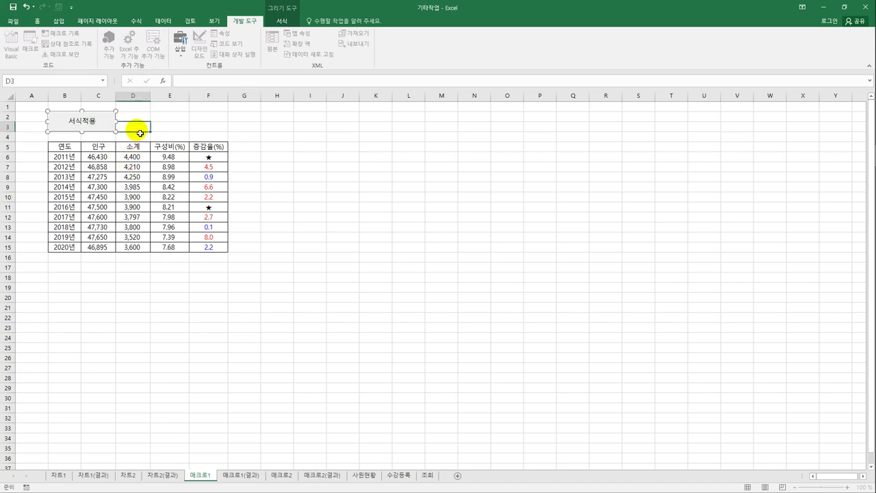
right_click(100, 121)
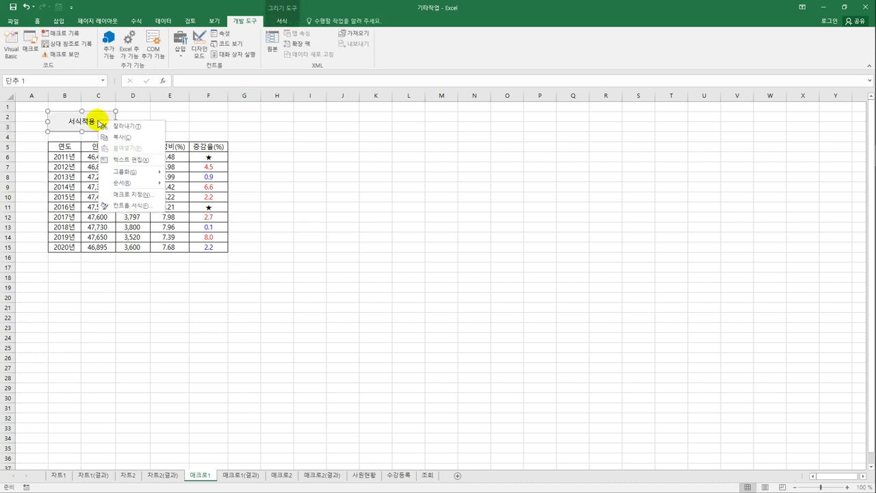
click(139, 159)
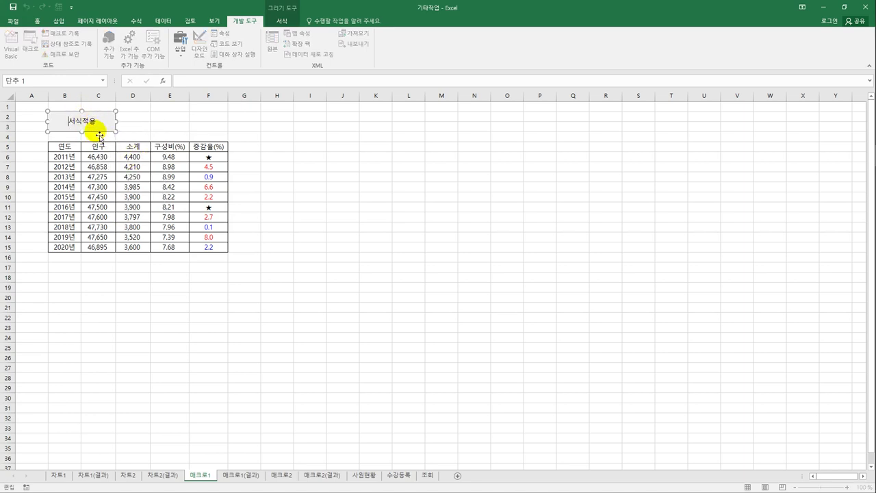
click(293, 161)
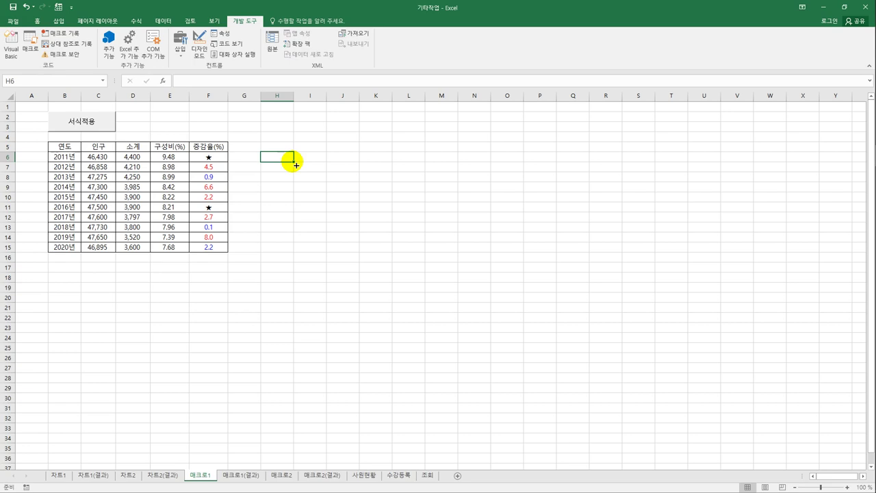
click(346, 168)
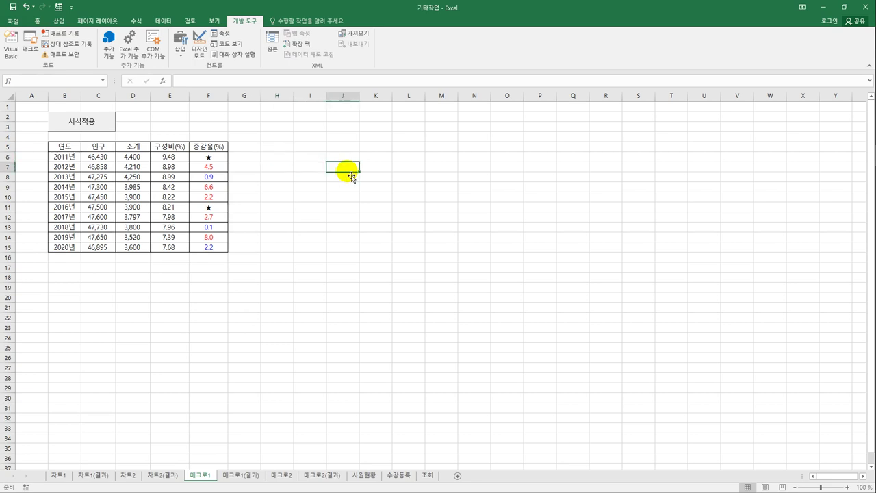
- Start recording a macro named 서식해제 stored in the current workbook
click(60, 34)
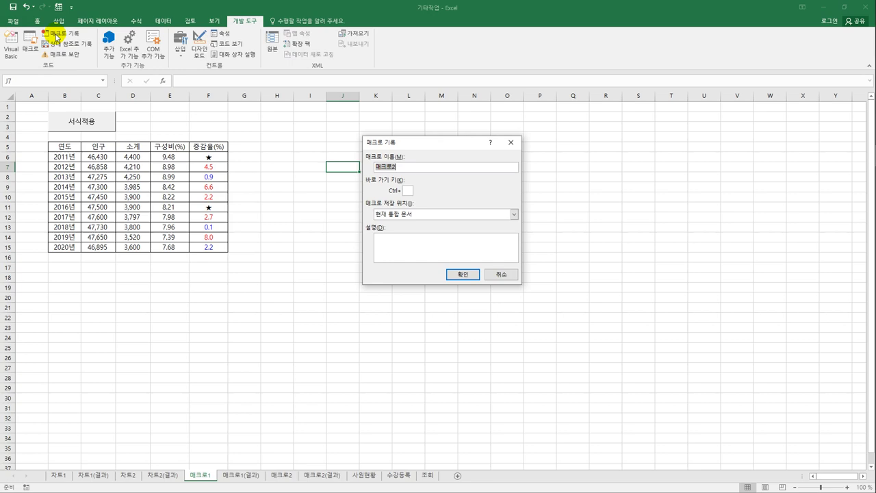
text(ㅅ)
text(식ㅈ)
text(제)
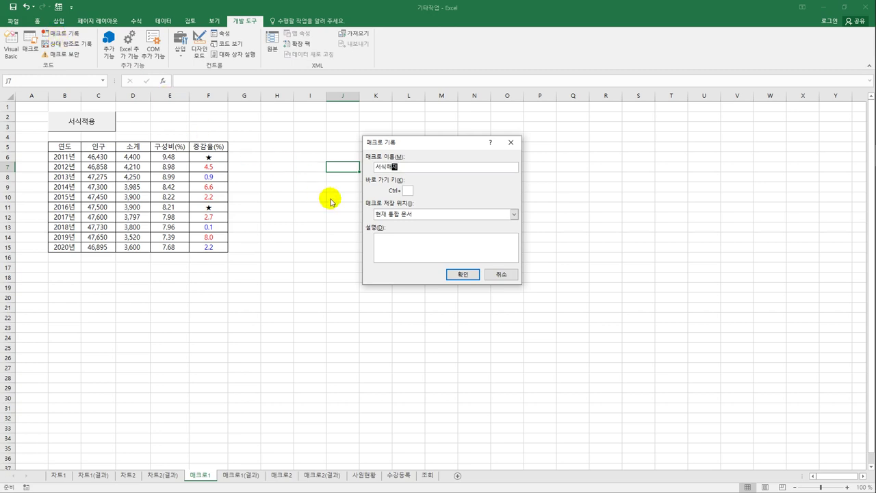
click(452, 275)
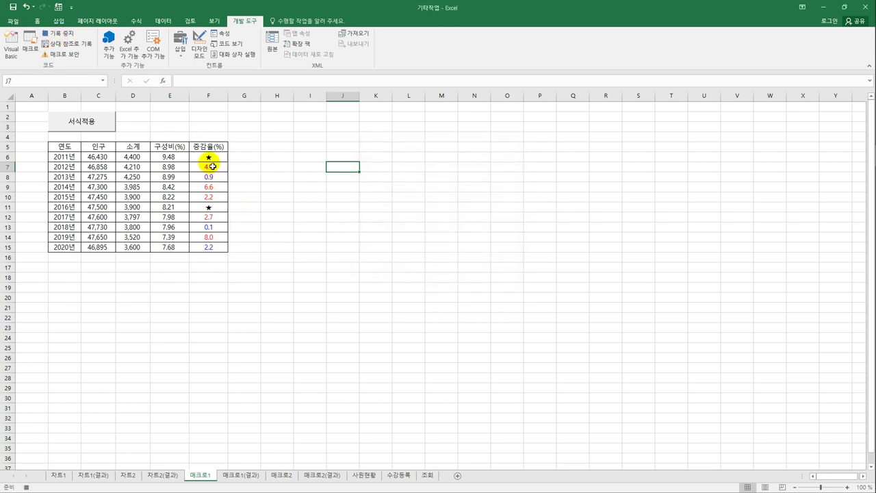
- Format F6:F15 with the 숫자 category and the black -1234.0 negative style, and stop the macro recording
drag(212, 159, 214, 246)
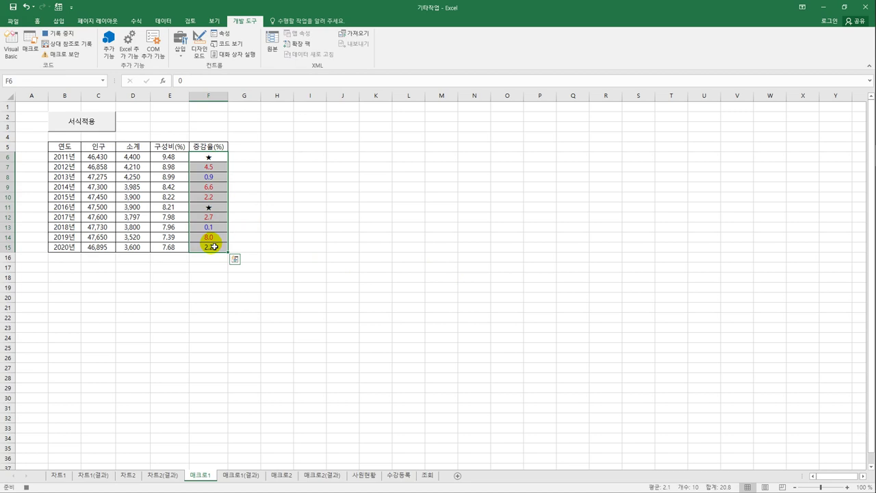
right_click(208, 159)
click(279, 311)
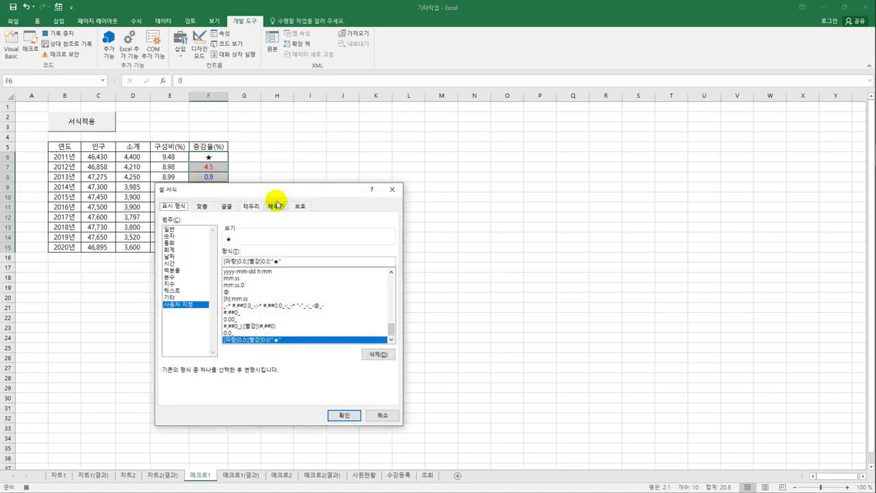
drag(288, 184, 404, 120)
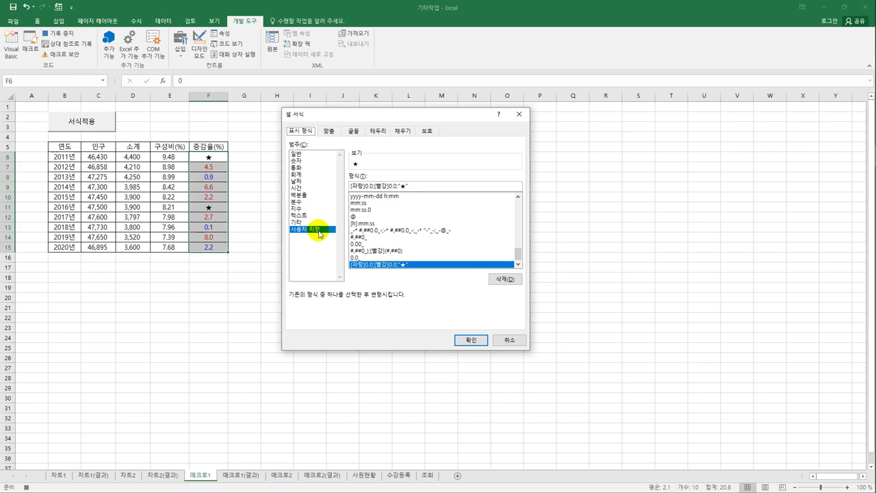
click(319, 162)
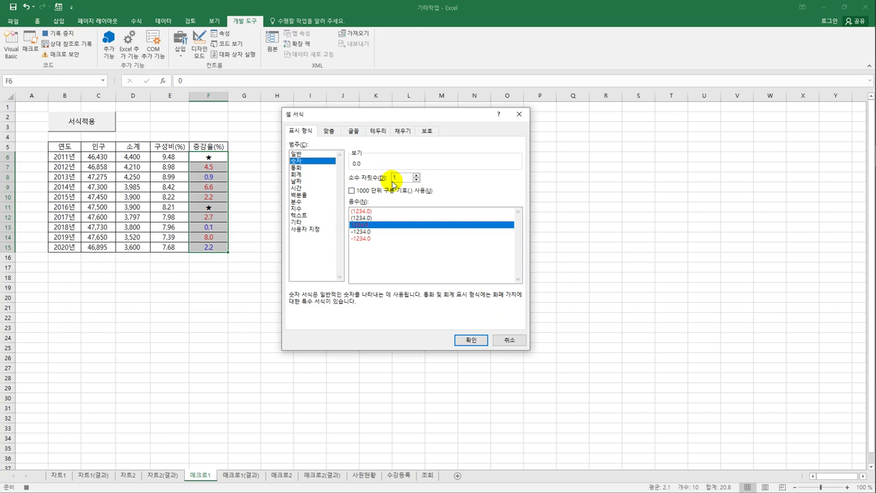
click(368, 233)
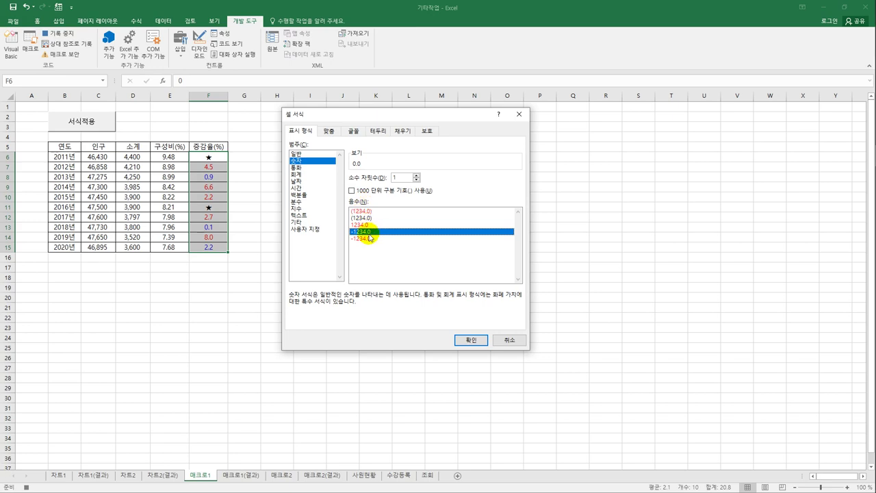
click(459, 339)
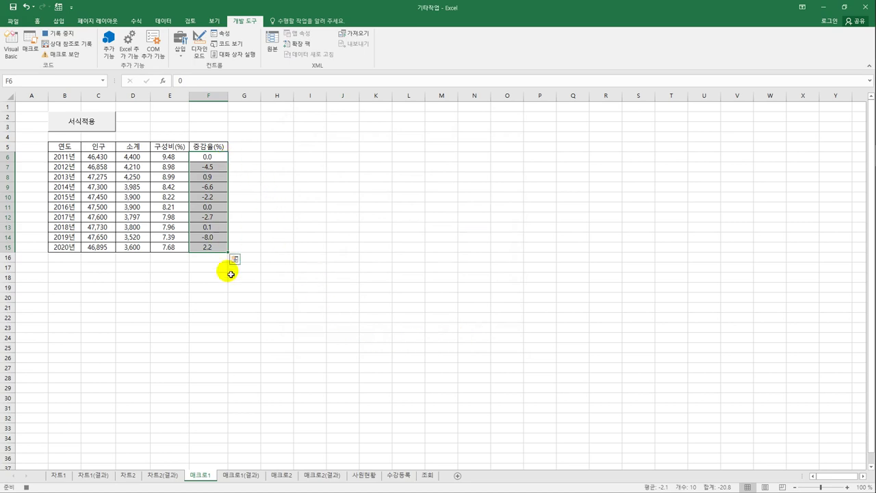
click(207, 246)
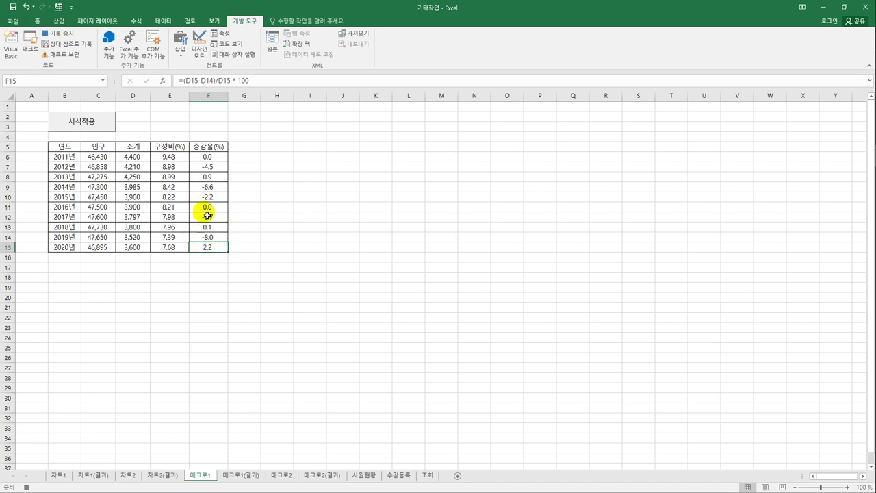
click(68, 35)
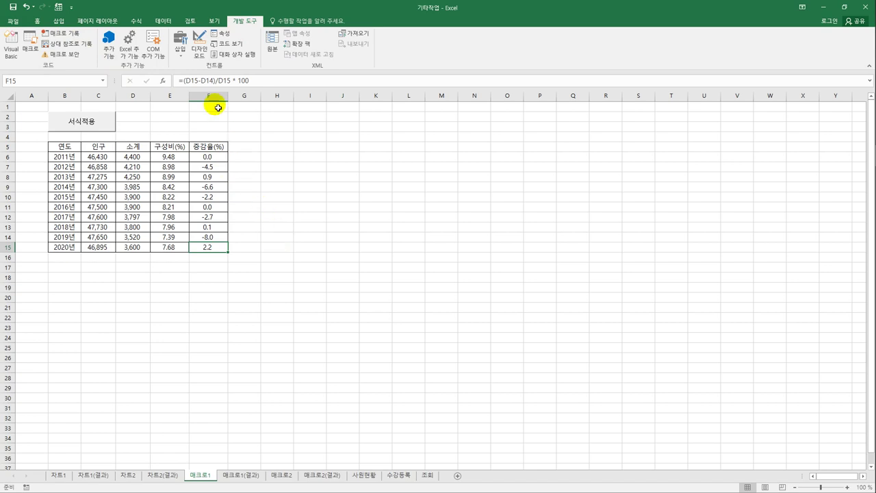
- Draw a form-control button over E2:F3 that runs the 서식해제 macro, and label it 서식해제
click(181, 55)
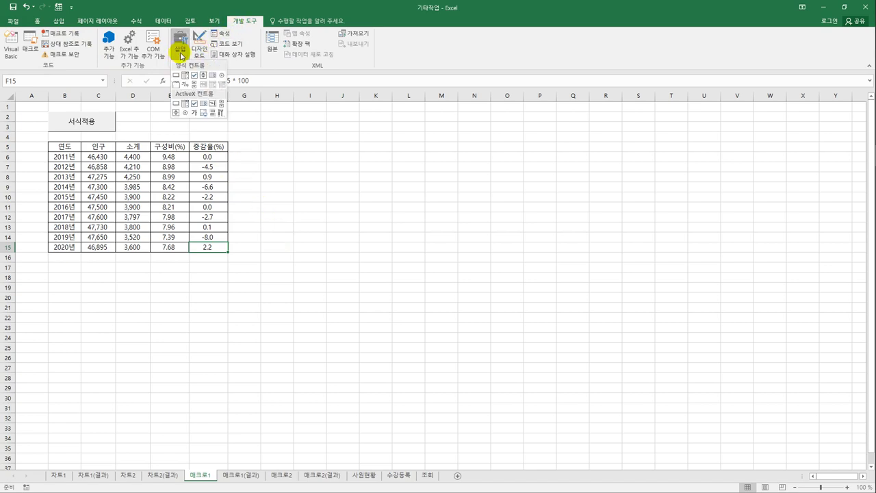
click(176, 77)
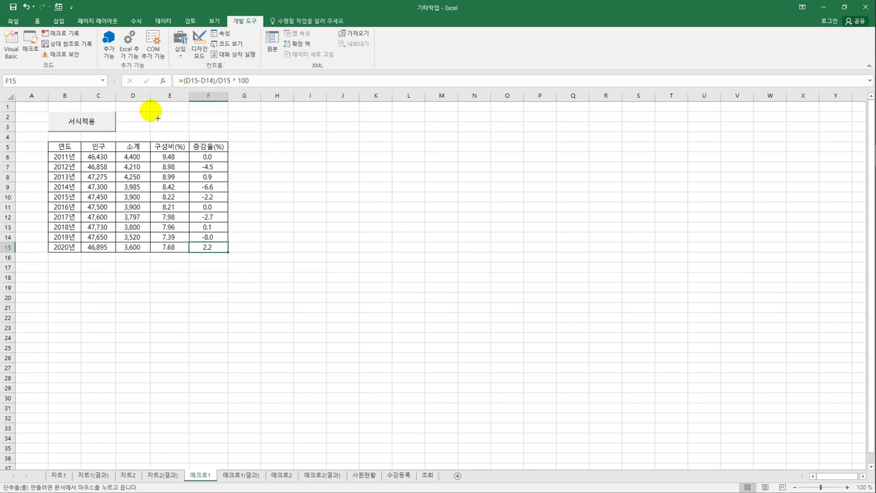
drag(157, 118, 221, 140)
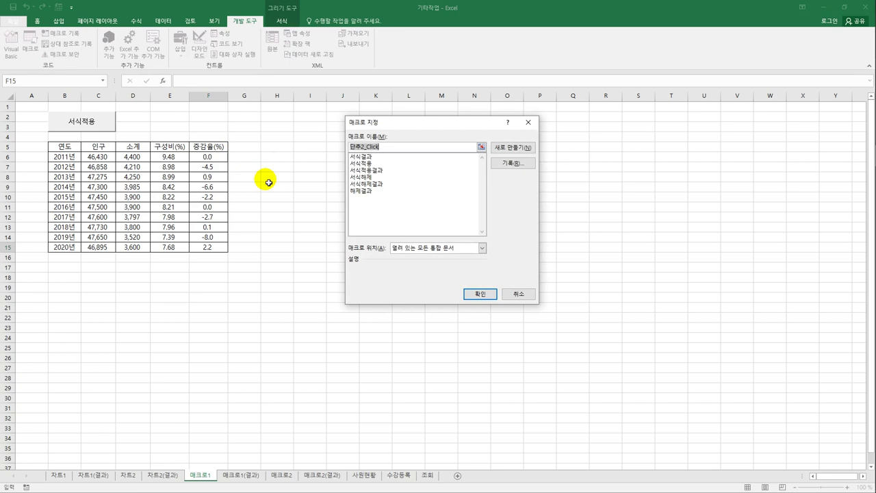
click(370, 178)
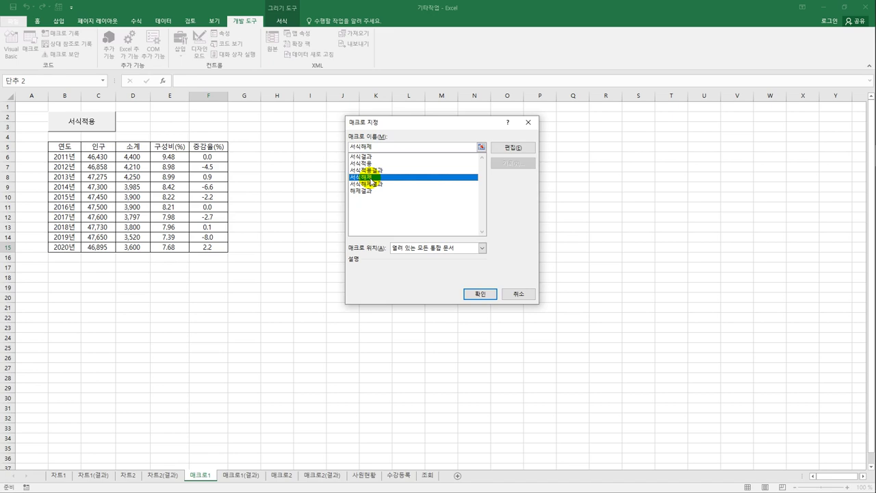
click(479, 295)
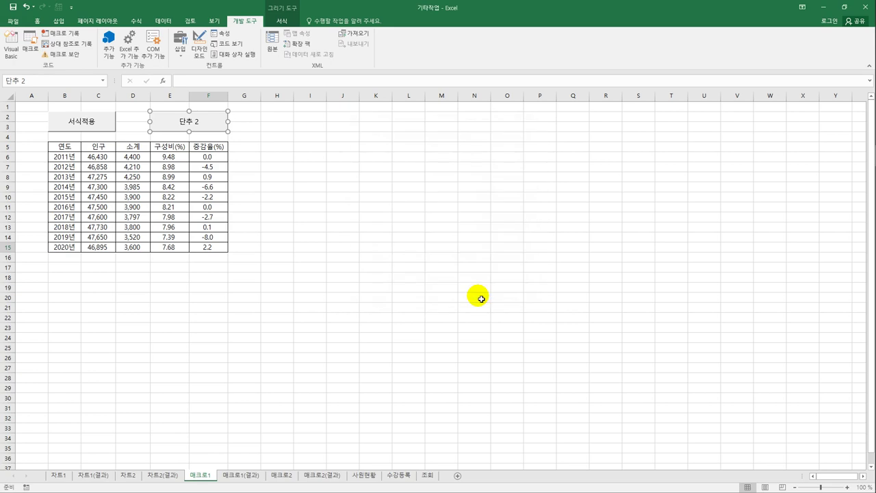
text(서식해제)
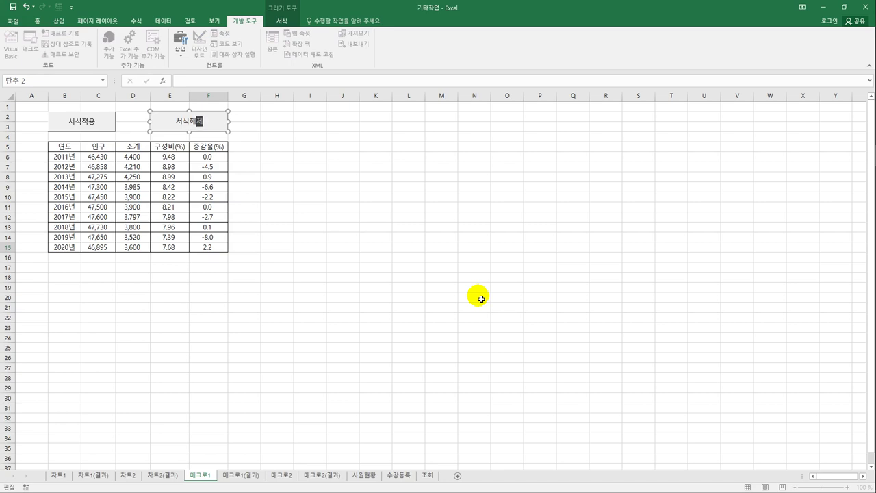
click(389, 258)
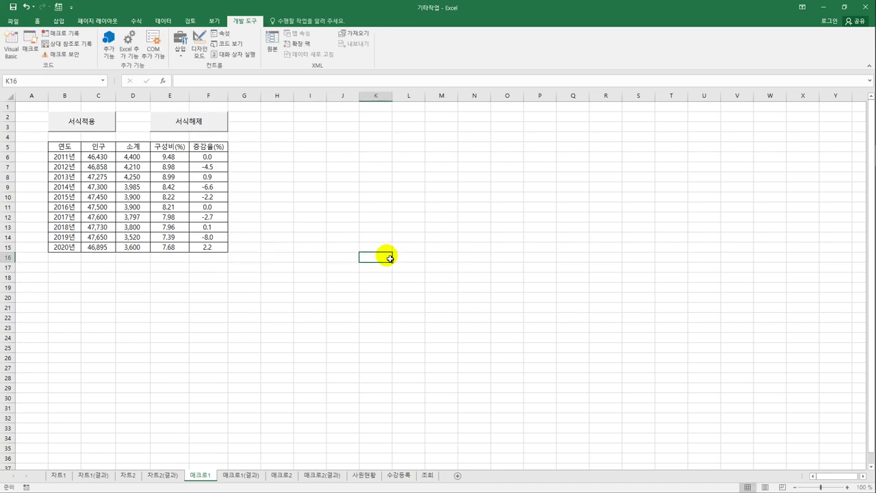
- Test the 서식적용 button and compare the 매크로1 sheet with the 매크로1(결과) sheet
click(71, 123)
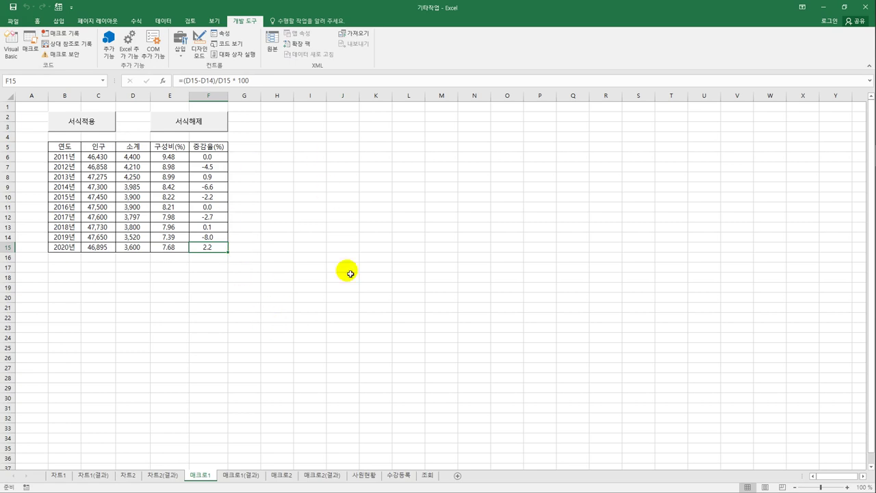
click(250, 479)
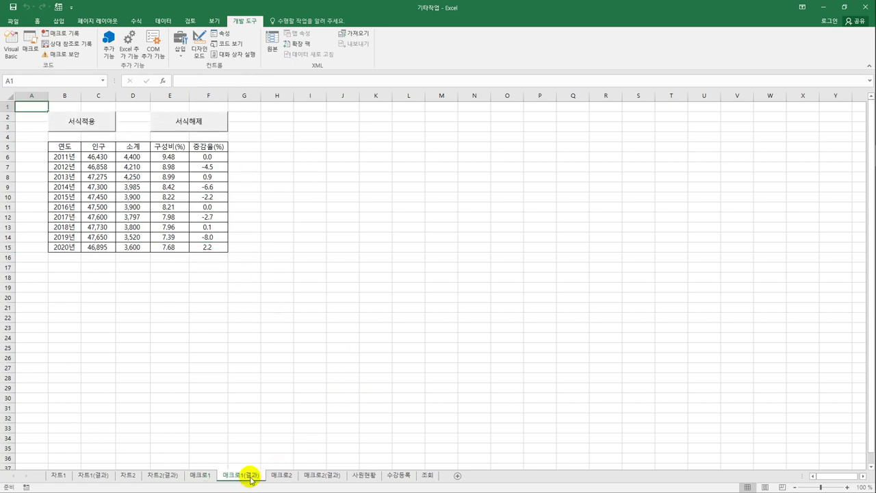
click(209, 476)
click(244, 478)
- Start recording a macro named 서식 on the 매크로2 sheet
click(283, 477)
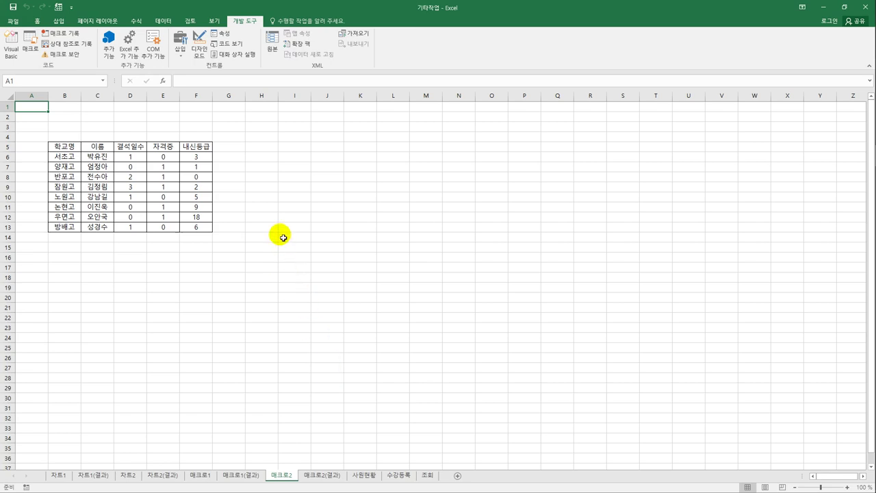
click(64, 33)
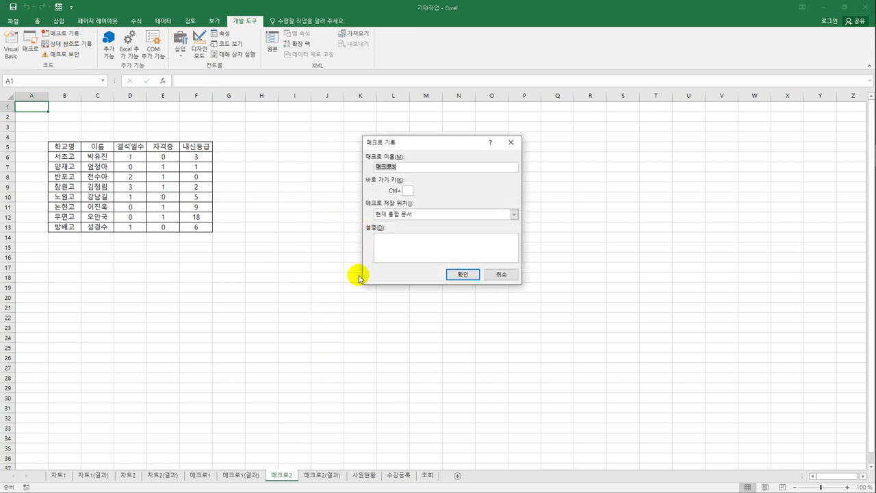
text(서식)
click(453, 275)
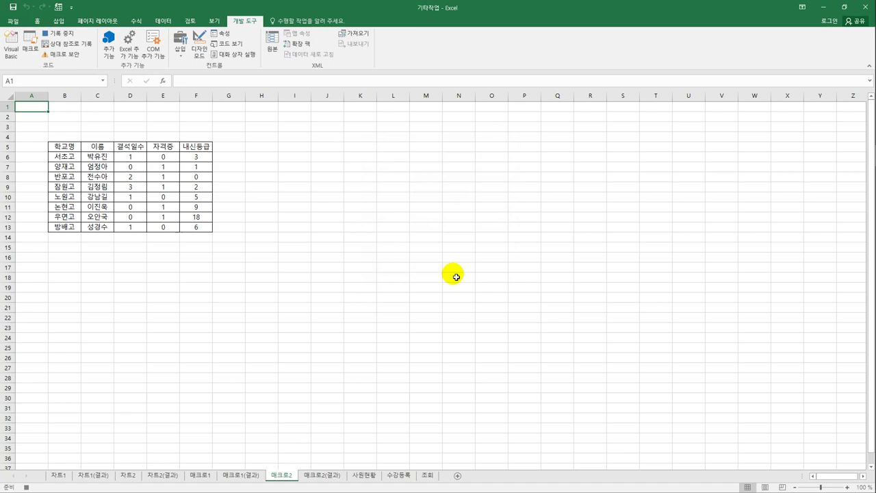
- Apply the custom number format [=1]"유";[=0]"무" to E6:E13 and stop the macro recording
click(162, 159)
drag(162, 159, 163, 228)
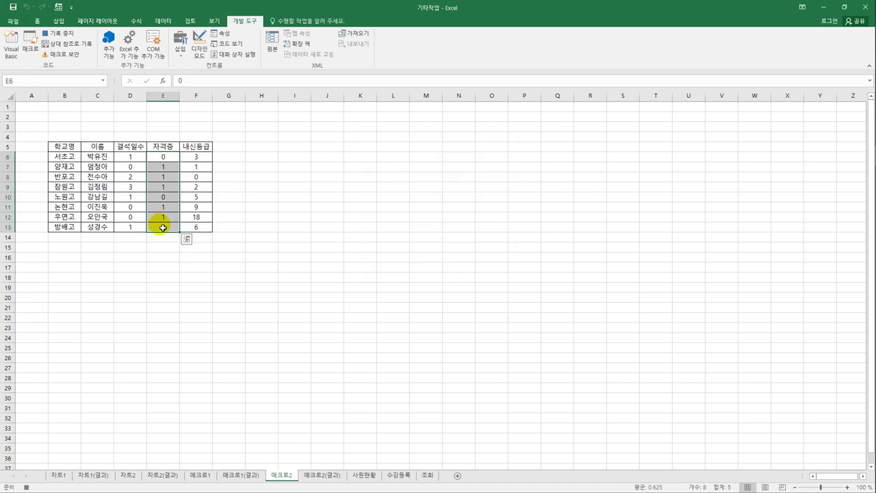
right_click(174, 158)
click(237, 313)
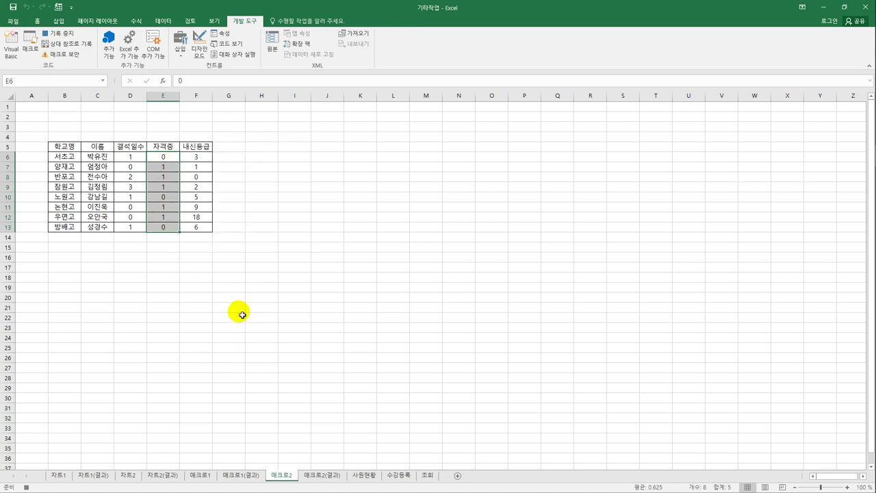
drag(245, 193, 411, 136)
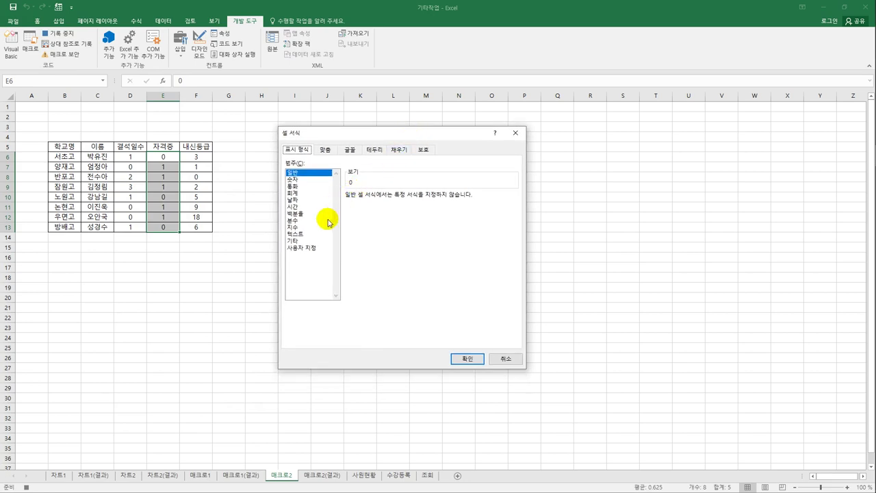
click(312, 251)
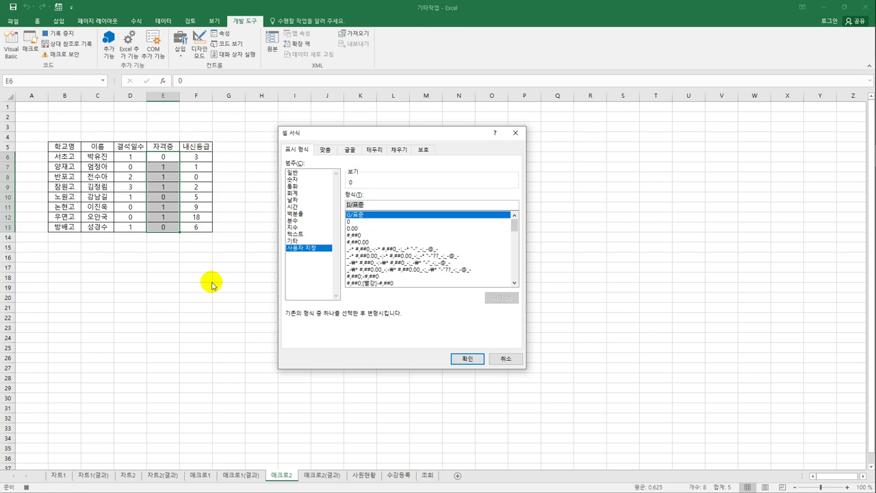
text([)
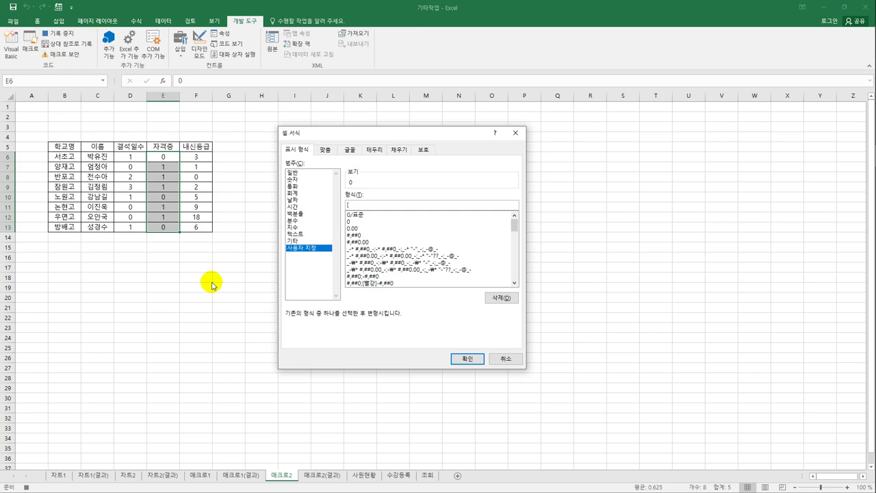
text(=1])
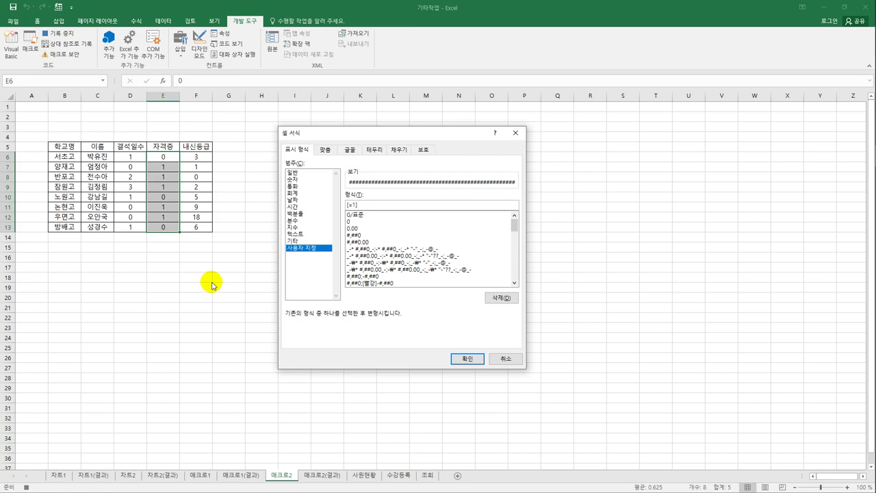
text("유")
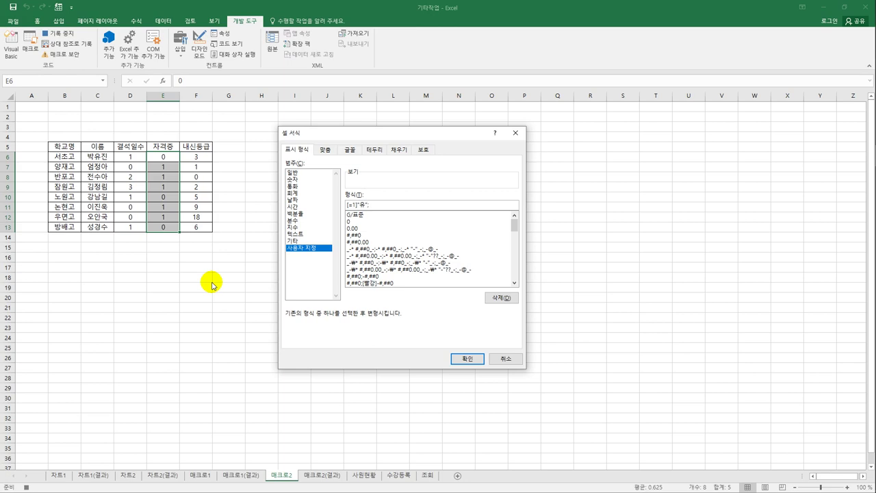
text([)
text(=0]"무")
click(475, 359)
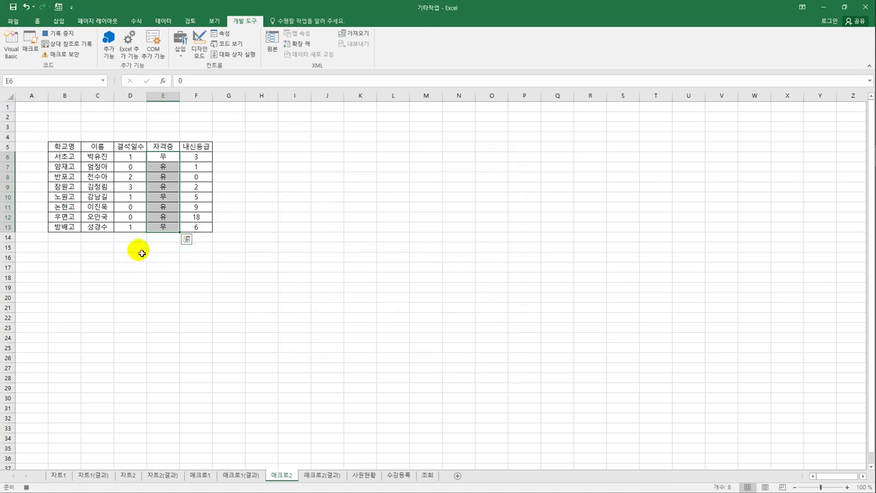
click(161, 229)
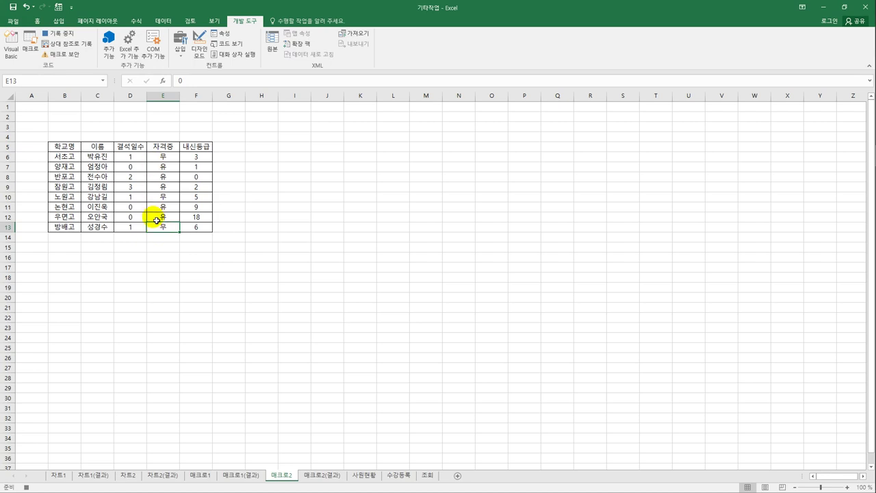
click(62, 36)
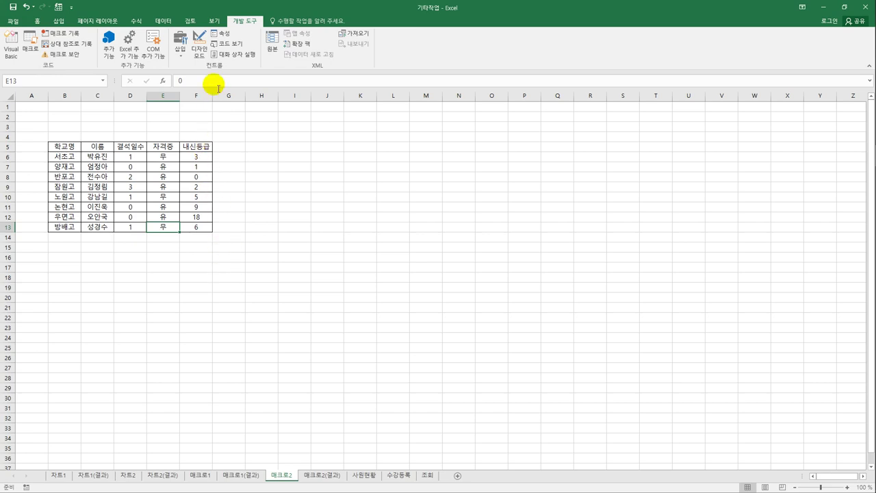
- Draw a form-control button over B2:C3 that runs the 서식 macro, and label it 서식
click(181, 55)
click(176, 75)
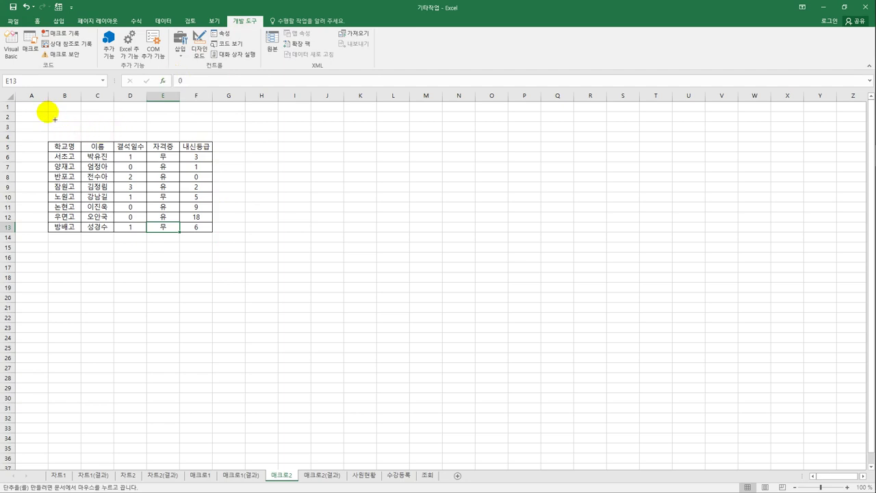
drag(55, 119, 109, 135)
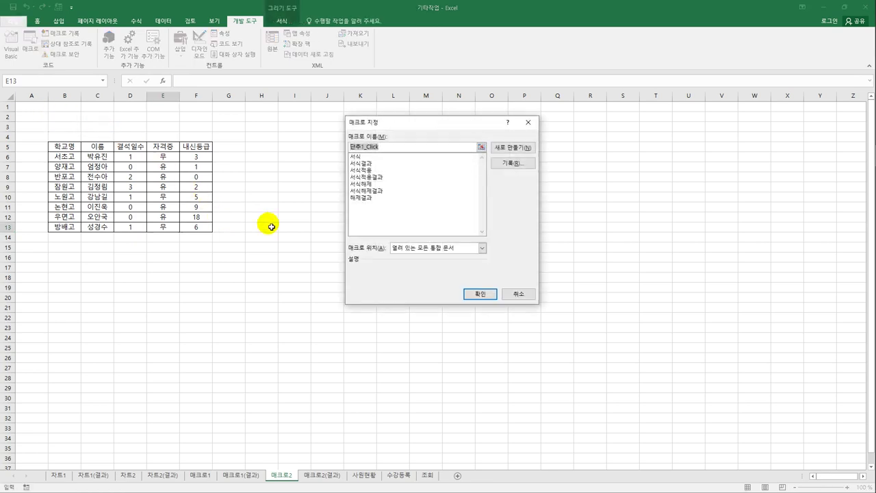
click(377, 157)
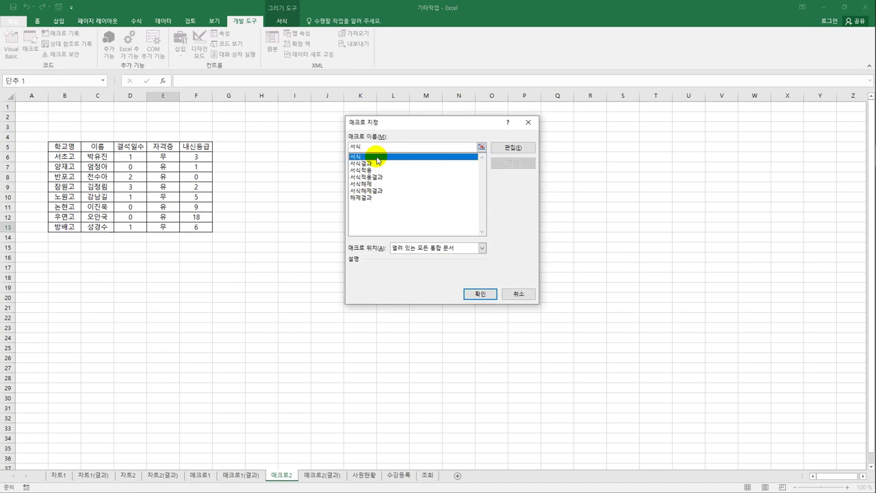
click(471, 294)
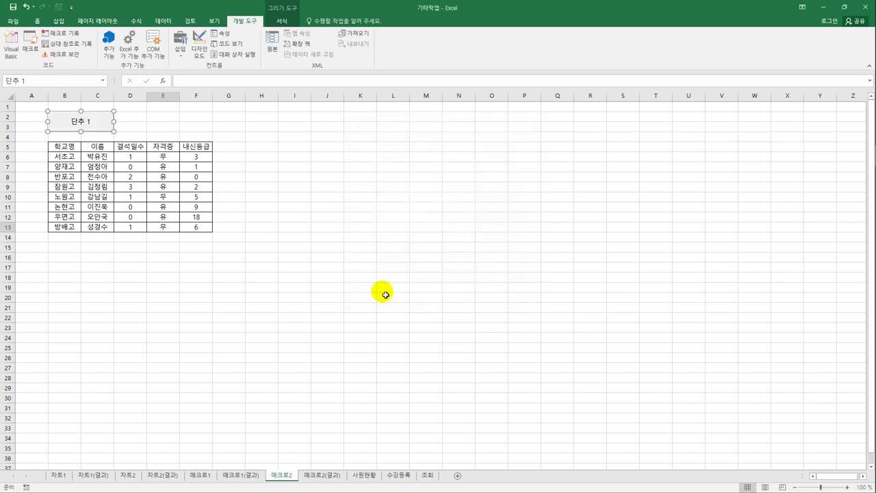
text(서식)
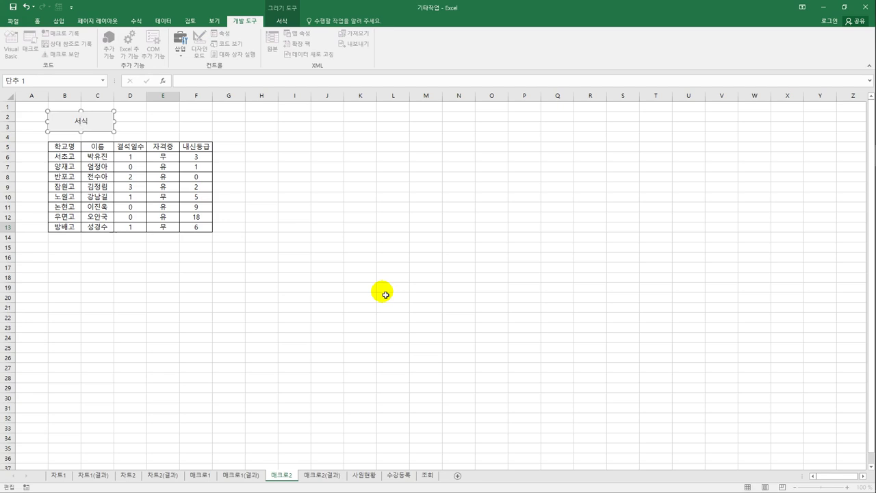
click(386, 291)
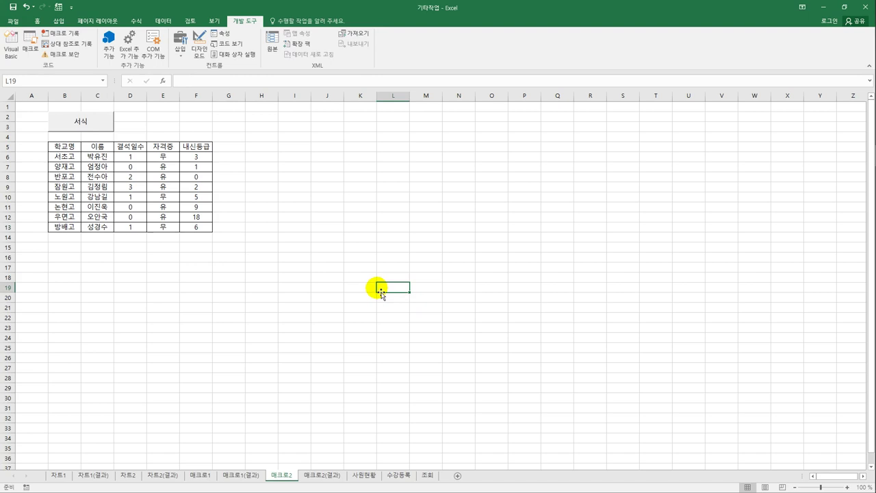
- Start recording a macro named 일반 in the current workbook
click(61, 32)
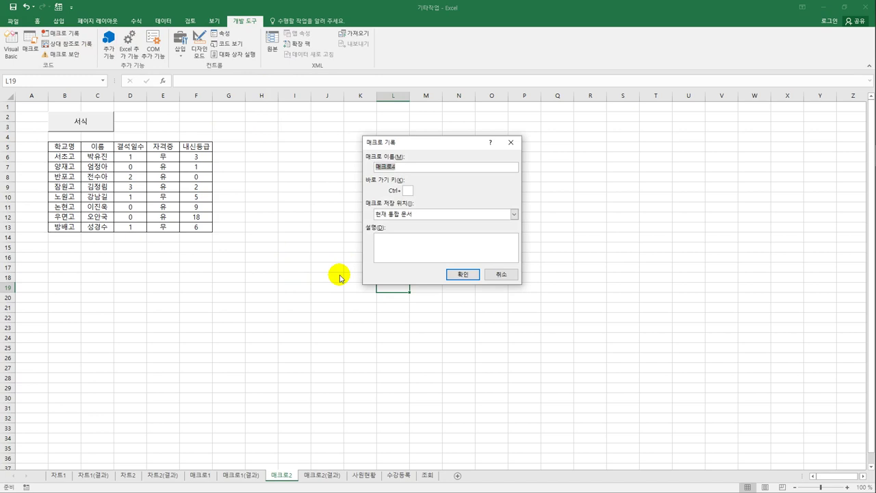
text(ㅇ)
text(일반)
click(462, 274)
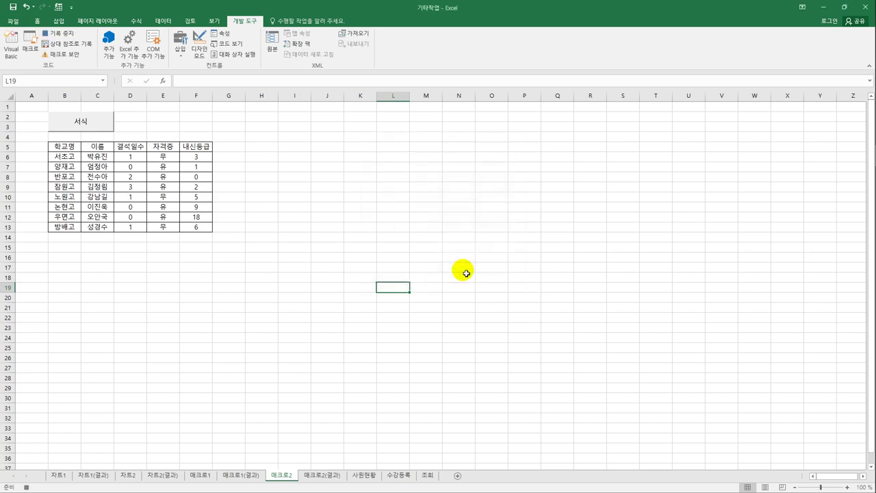
- Set the number format of E6:E13 to the 일반 category and stop the macro recording
drag(166, 159, 165, 227)
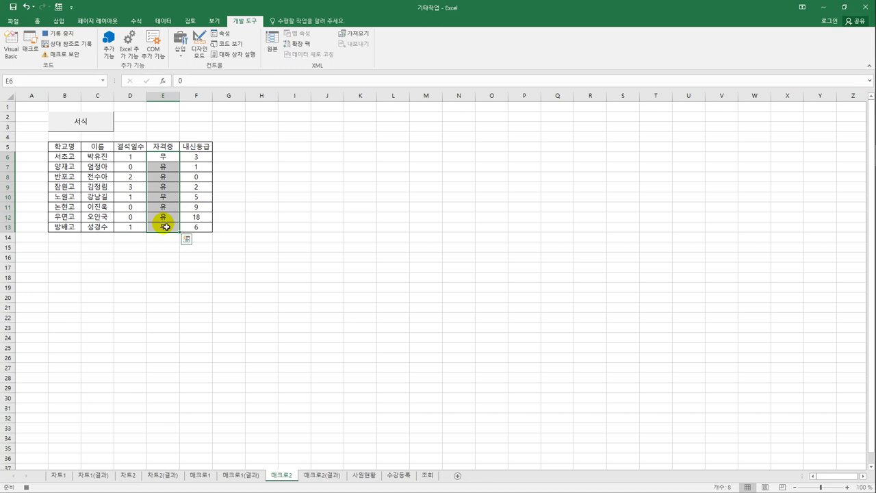
right_click(161, 159)
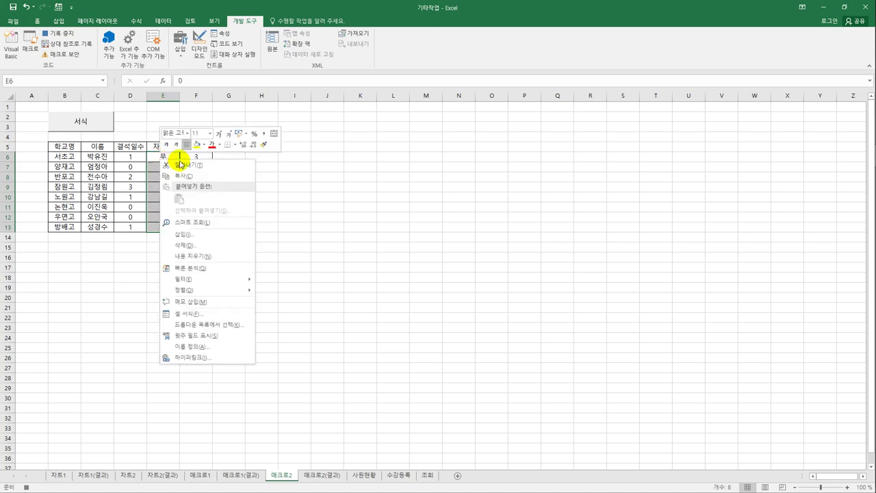
click(228, 313)
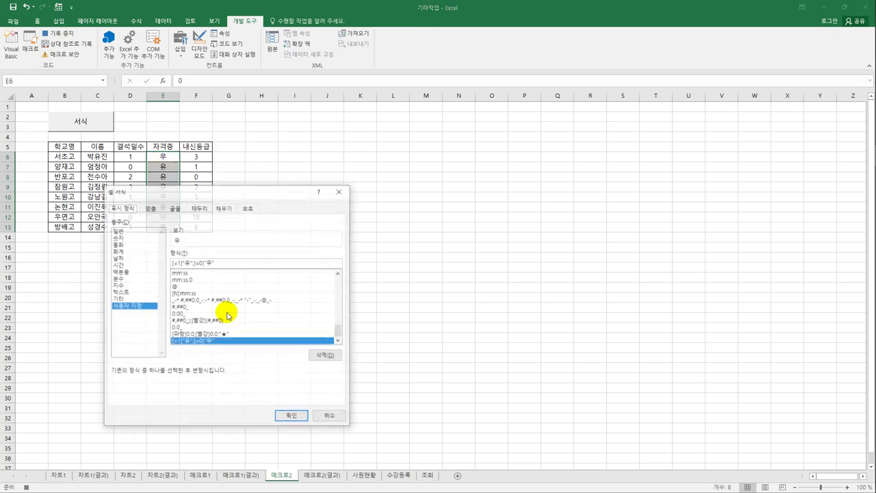
drag(263, 191, 425, 135)
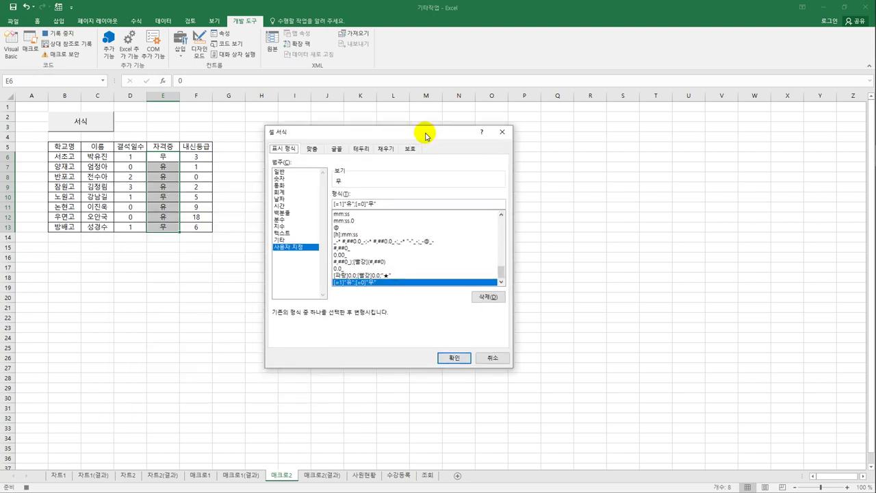
click(280, 172)
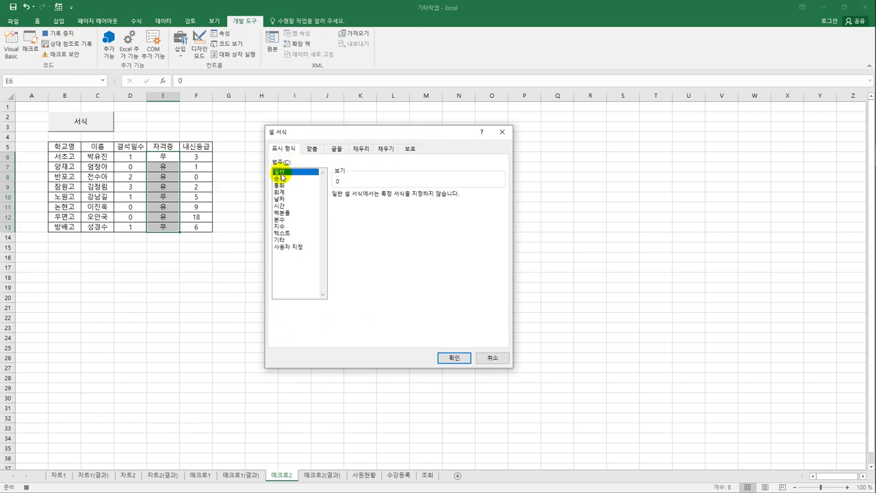
click(453, 357)
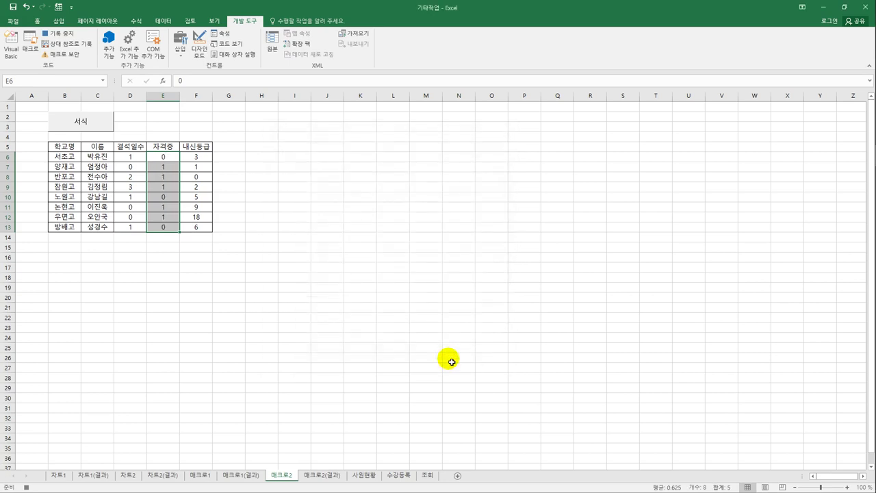
click(167, 230)
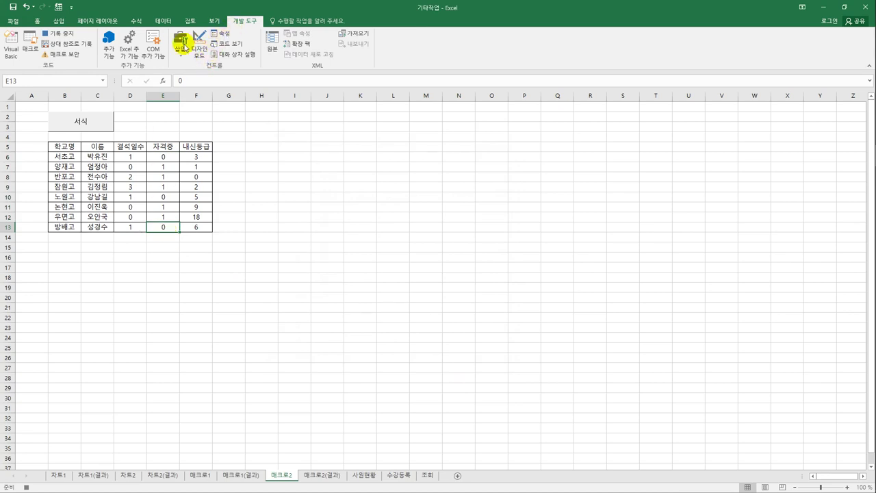
click(60, 35)
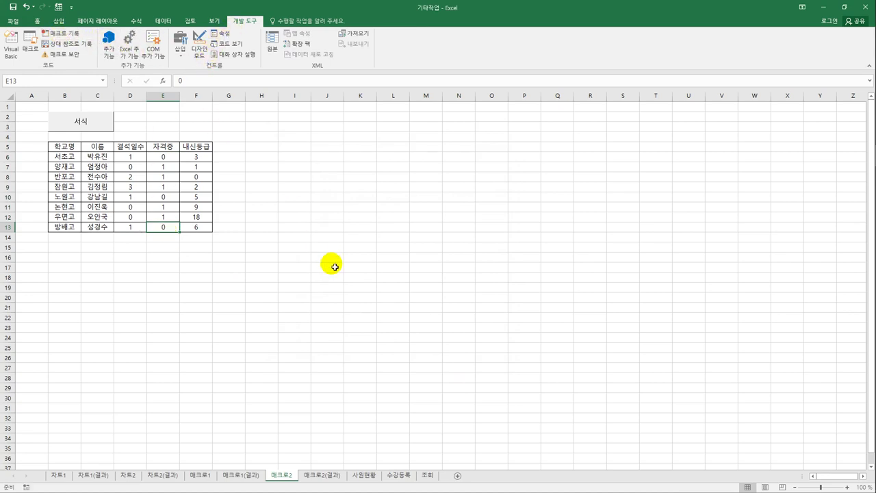
- Draw a form-control button over E2:F3 that runs the 일반 macro, and label it 해제
click(335, 267)
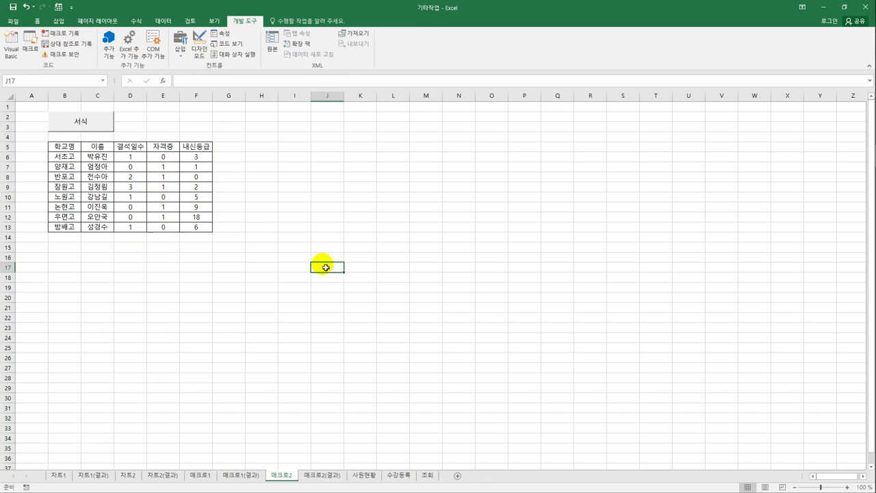
click(179, 45)
click(176, 75)
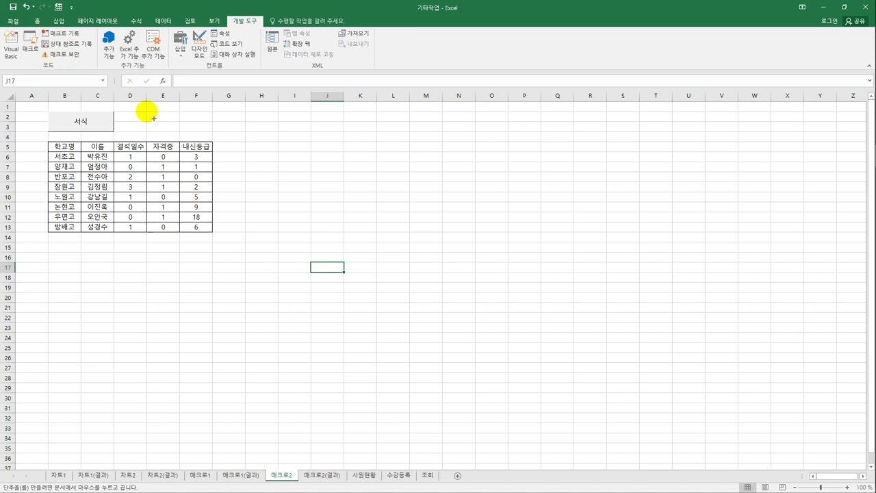
drag(147, 111, 212, 131)
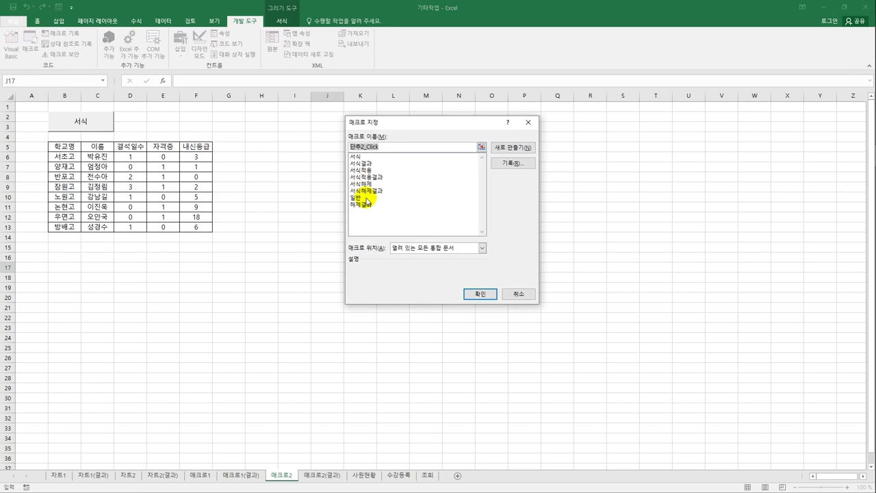
click(367, 199)
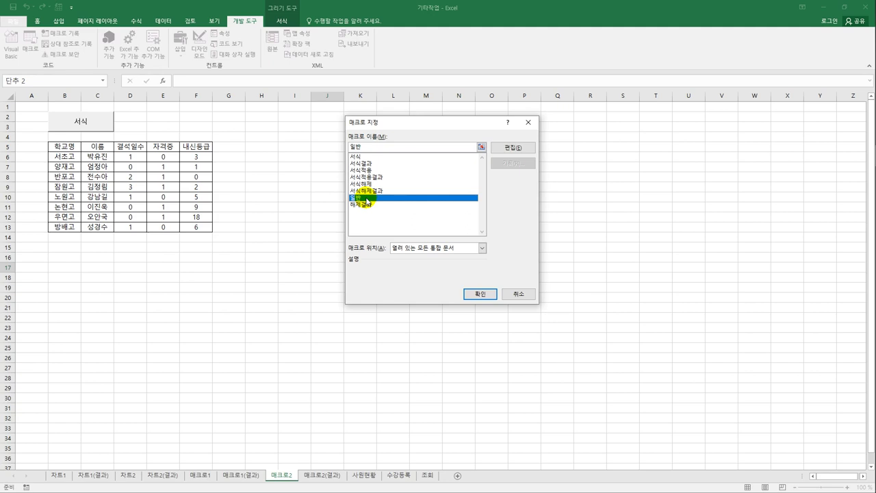
click(489, 295)
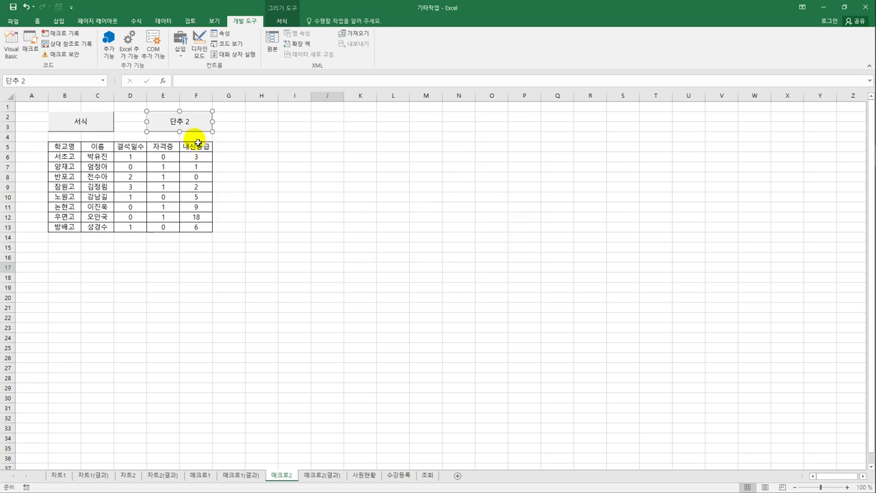
text(해제)
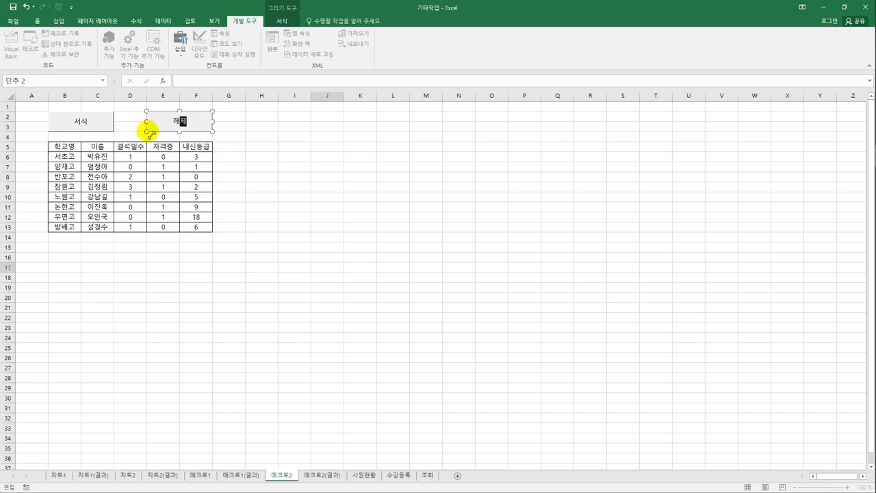
click(150, 132)
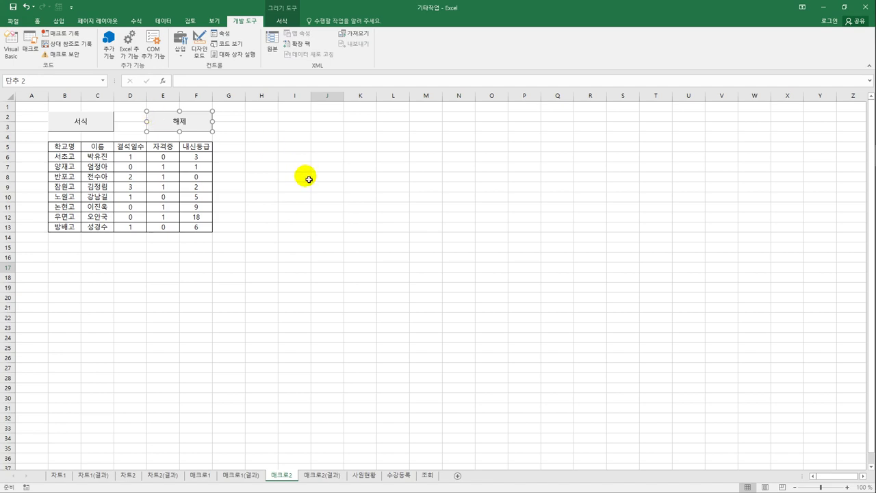
click(239, 166)
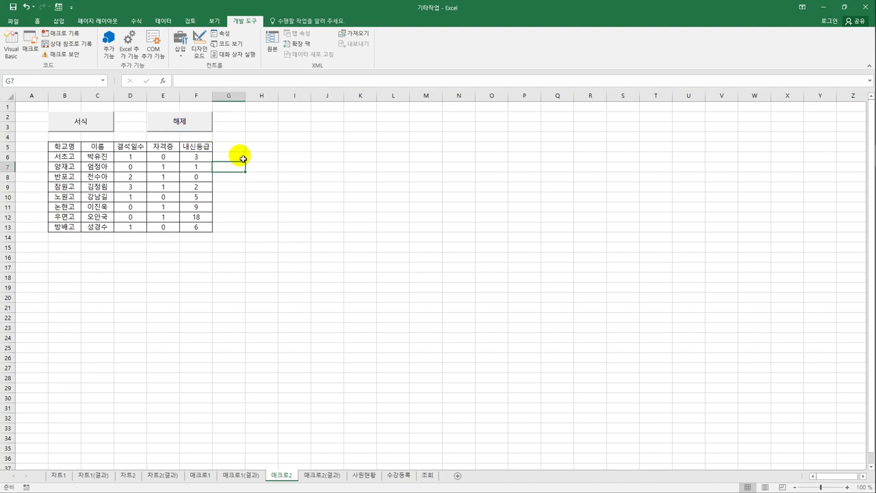
click(326, 175)
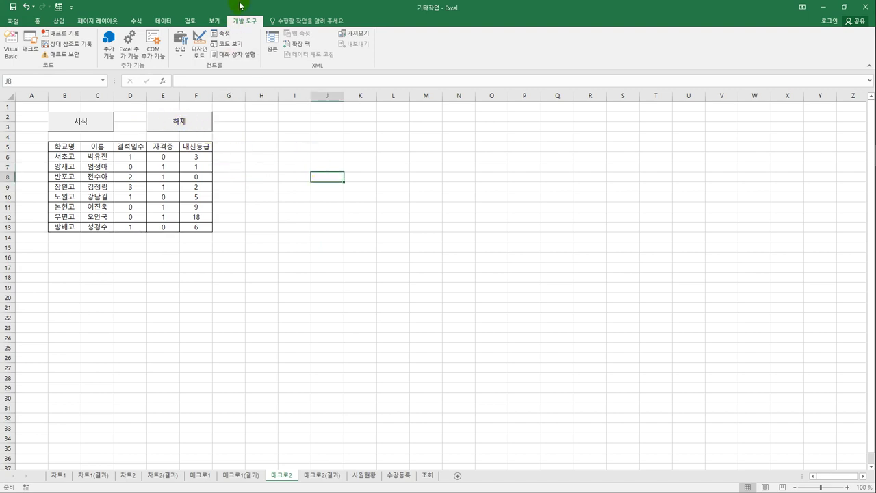
- Open the code of the 일반 macro in the Visual Basic editor and review the recorded procedures
click(30, 52)
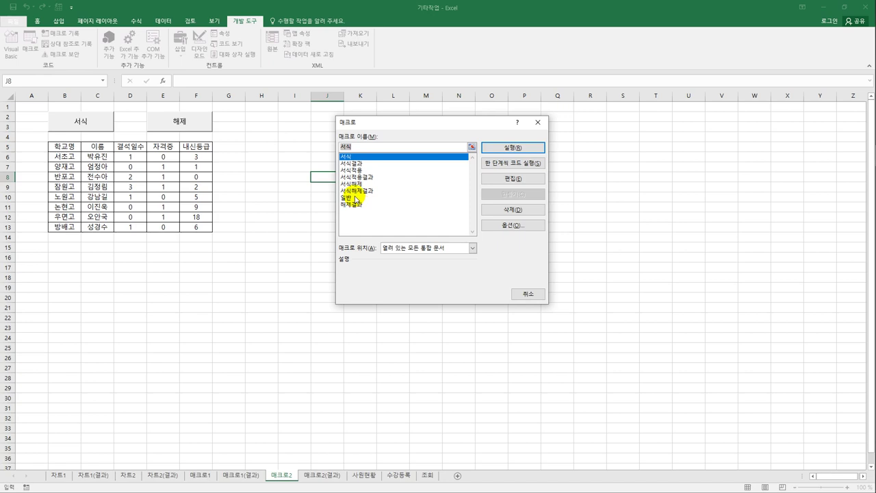
click(355, 198)
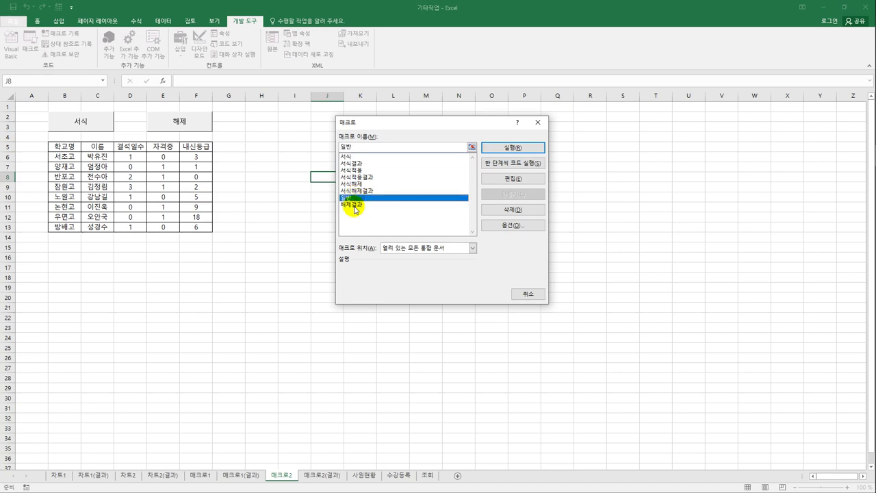
click(503, 178)
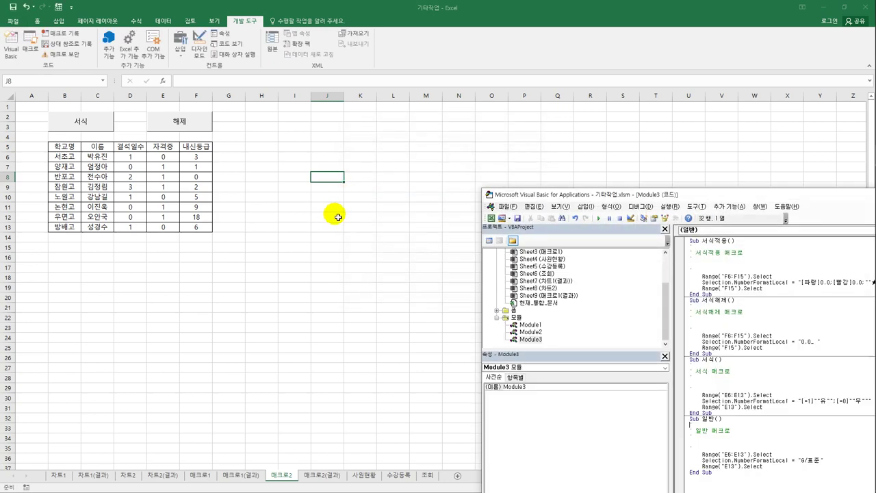
drag(532, 197, 198, 50)
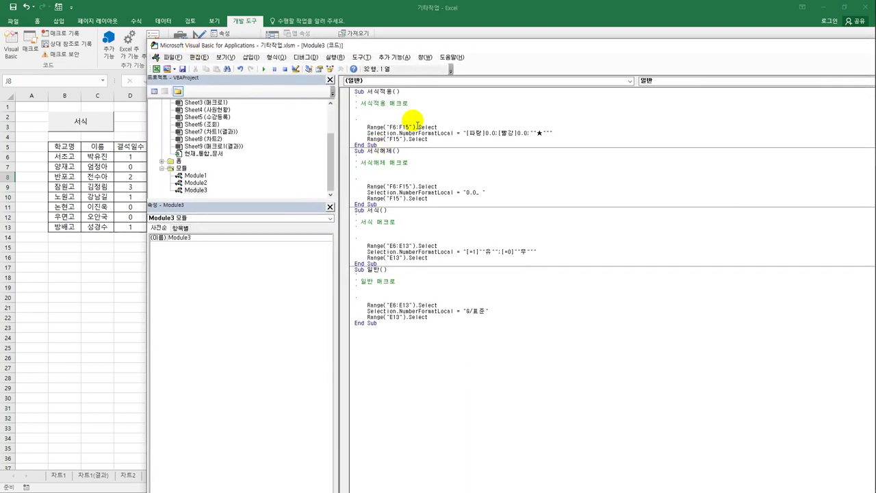
click(412, 89)
click(411, 151)
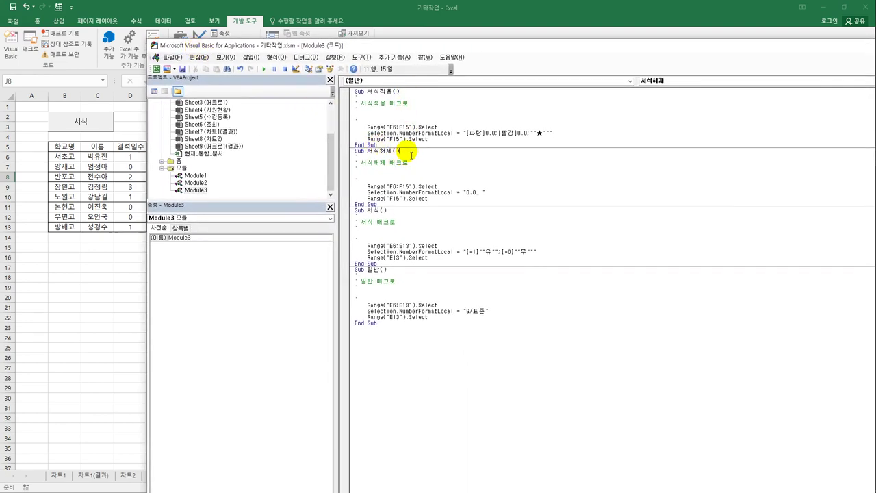
click(423, 225)
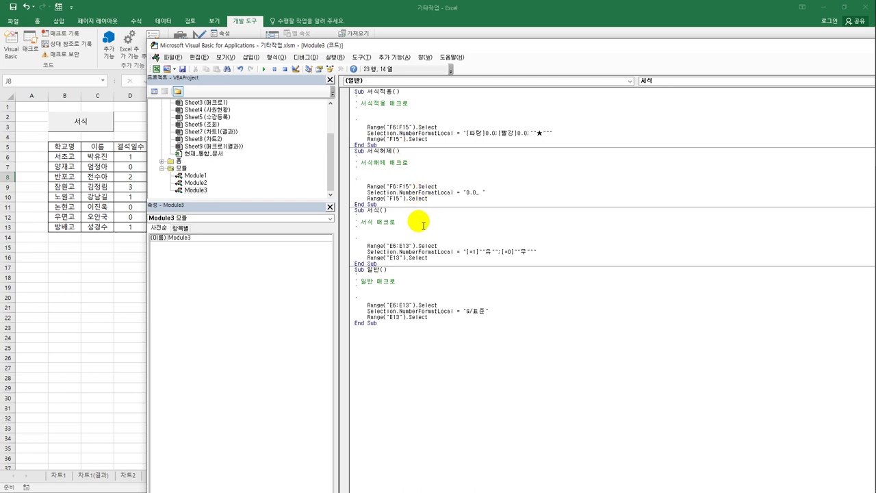
- Rename the 일반 procedure to 해제 in its Sub line and close the Visual Basic editor
double_click(376, 270)
double_click(377, 271)
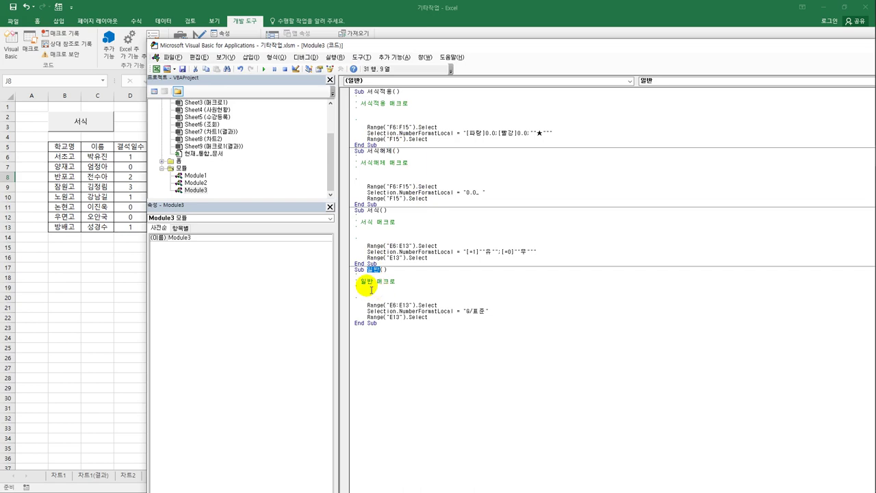
text(해제)
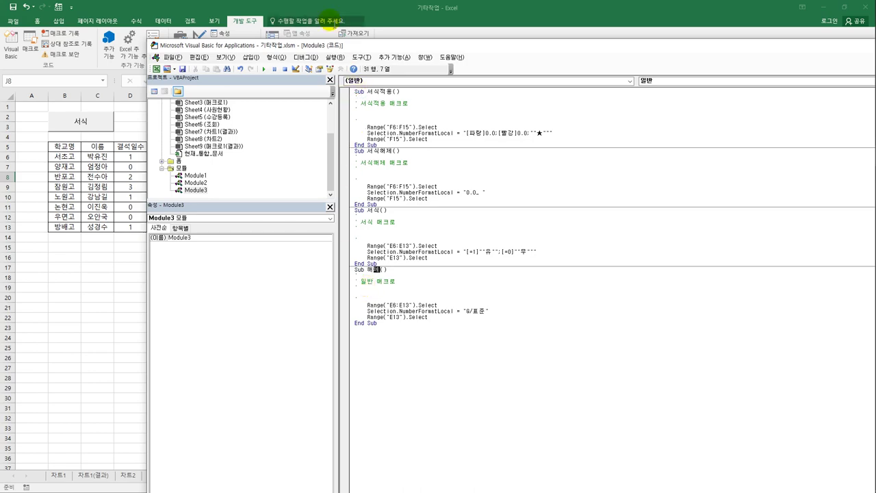
drag(349, 46, 271, 23)
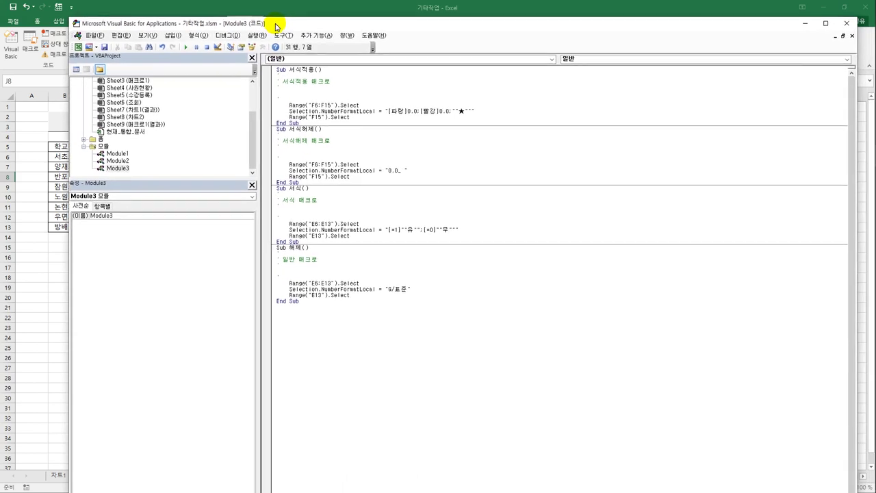
click(847, 23)
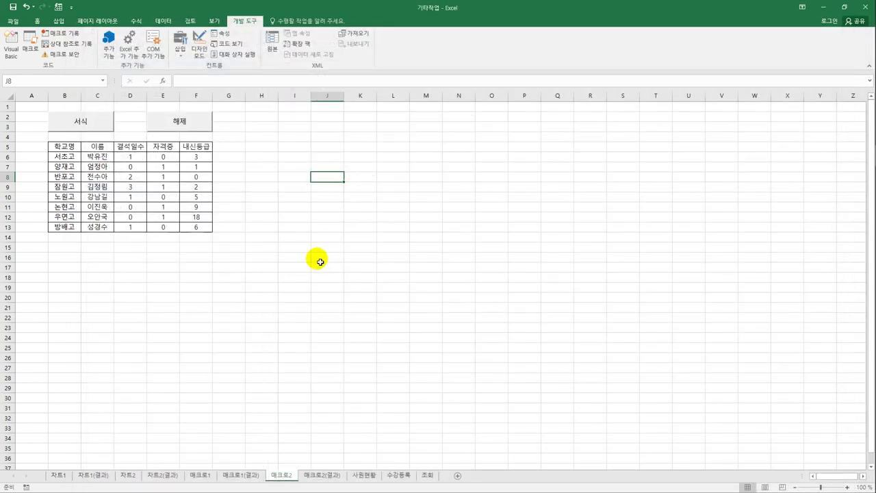
- Reassign the 해제 button on the 매크로2 sheet to the renamed 해제 macro
click(313, 258)
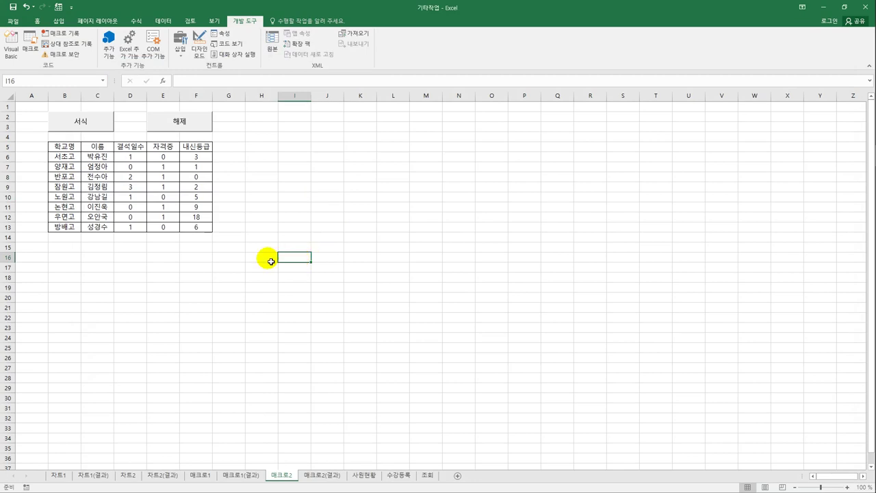
right_click(173, 121)
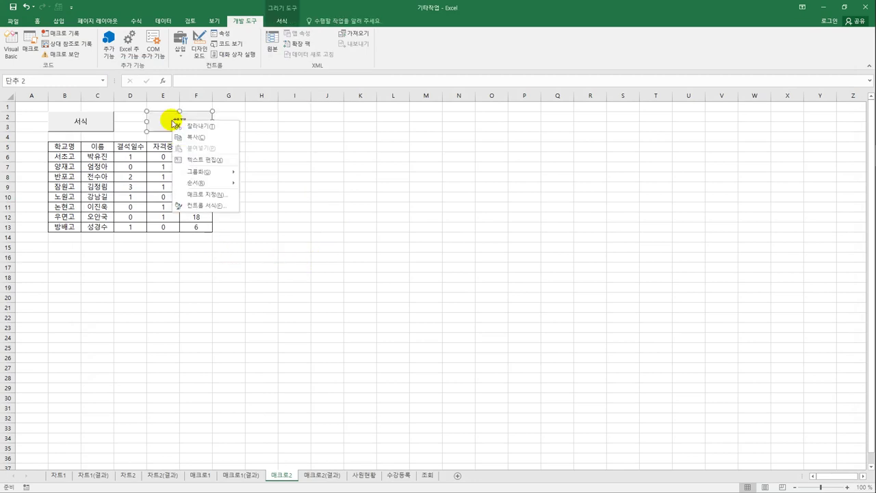
click(212, 193)
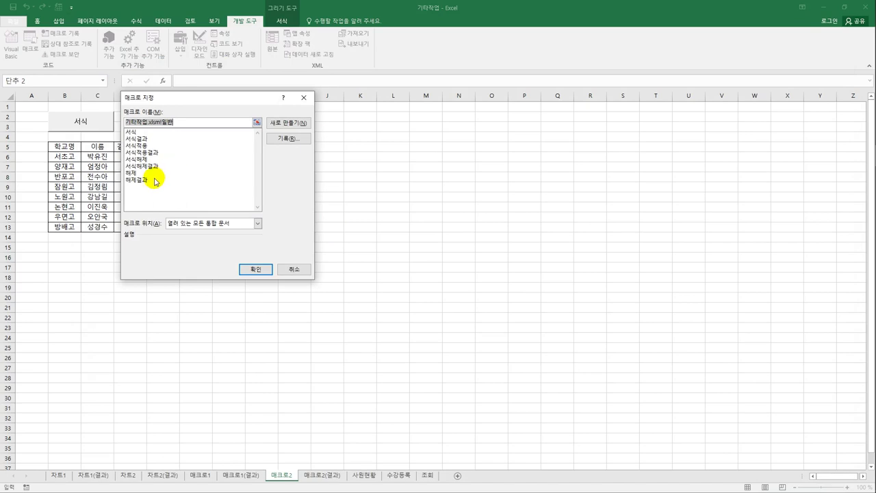
click(172, 180)
click(173, 172)
drag(212, 97, 419, 121)
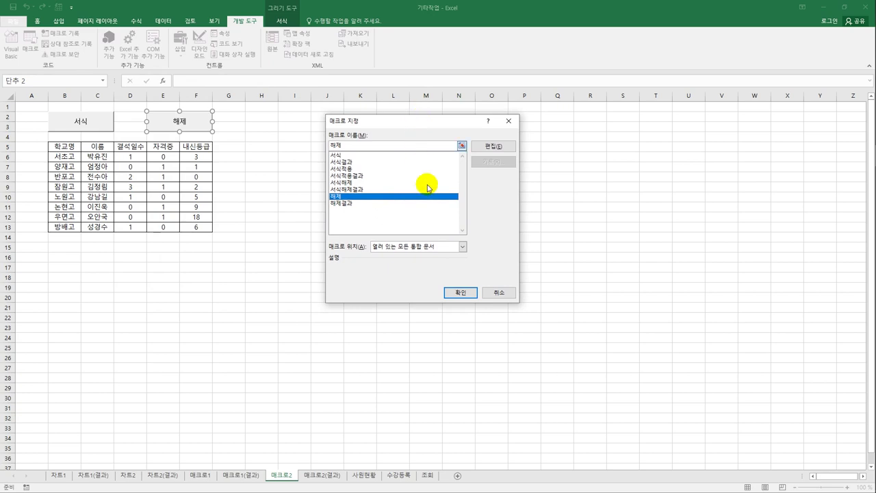
click(460, 293)
click(402, 280)
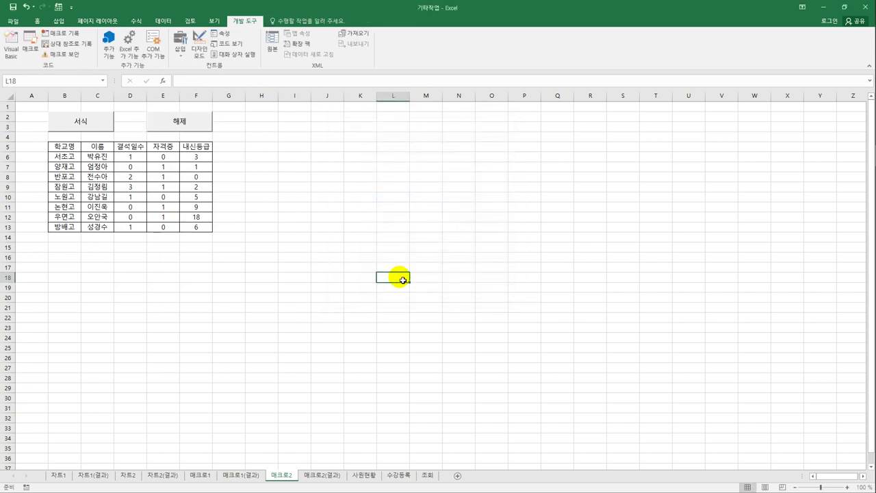
- Test the 서식 and 해제 buttons on 매크로2 and compare the sheet with 매크로2(결과)
click(86, 121)
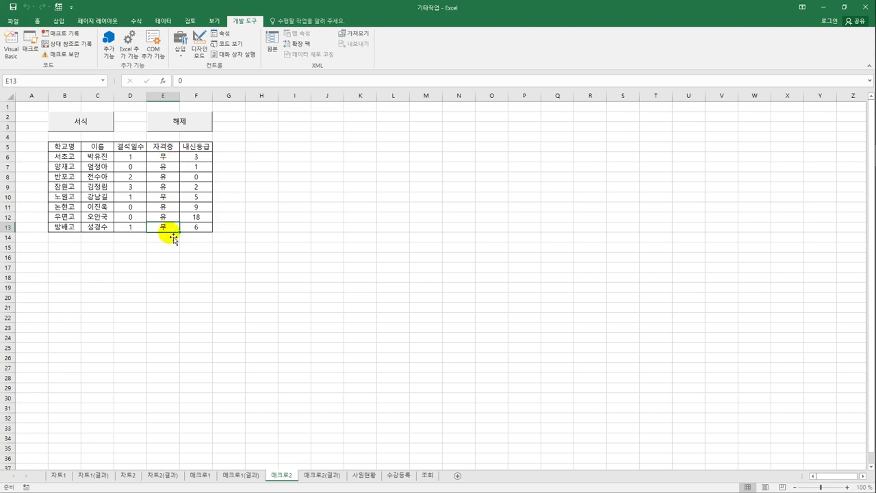
click(180, 118)
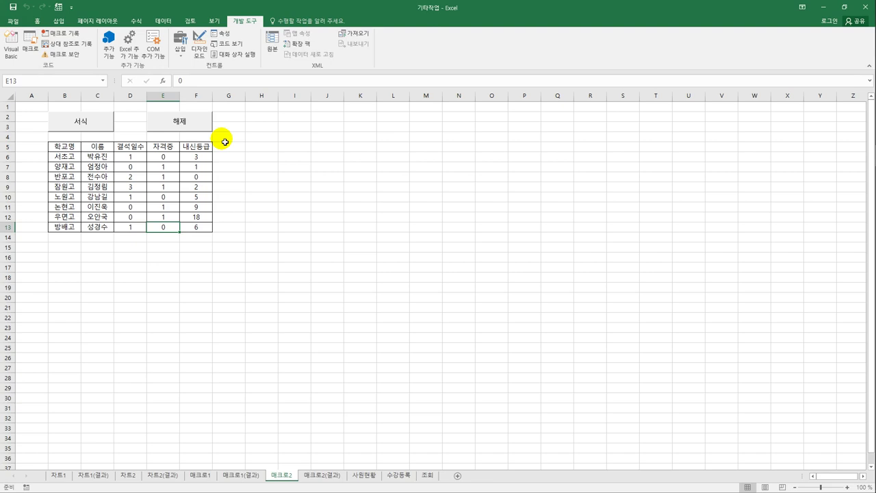
click(323, 477)
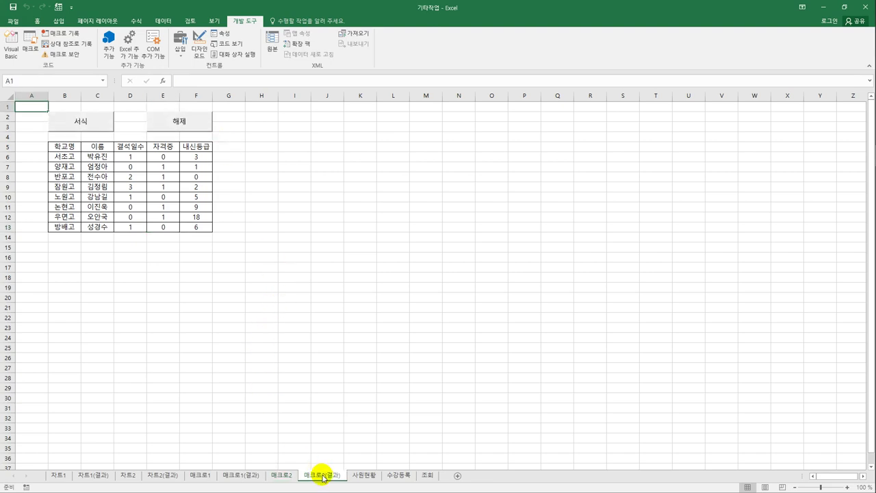
click(281, 477)
click(323, 477)
click(362, 402)
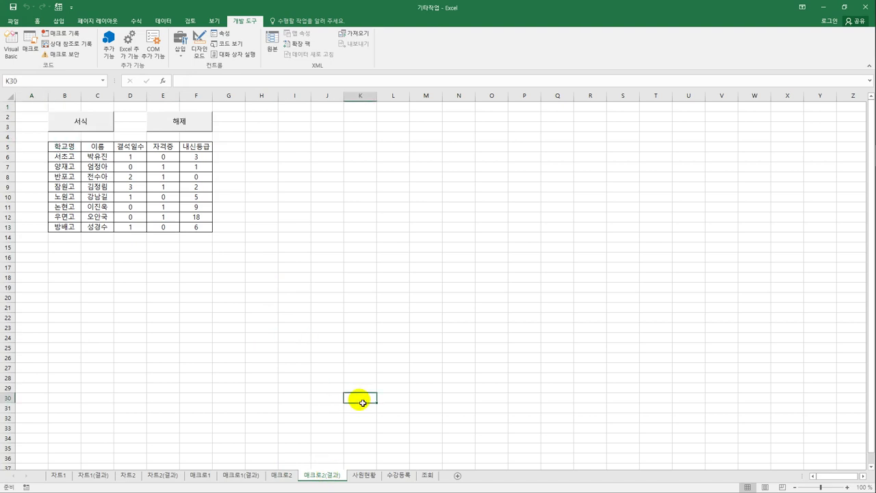